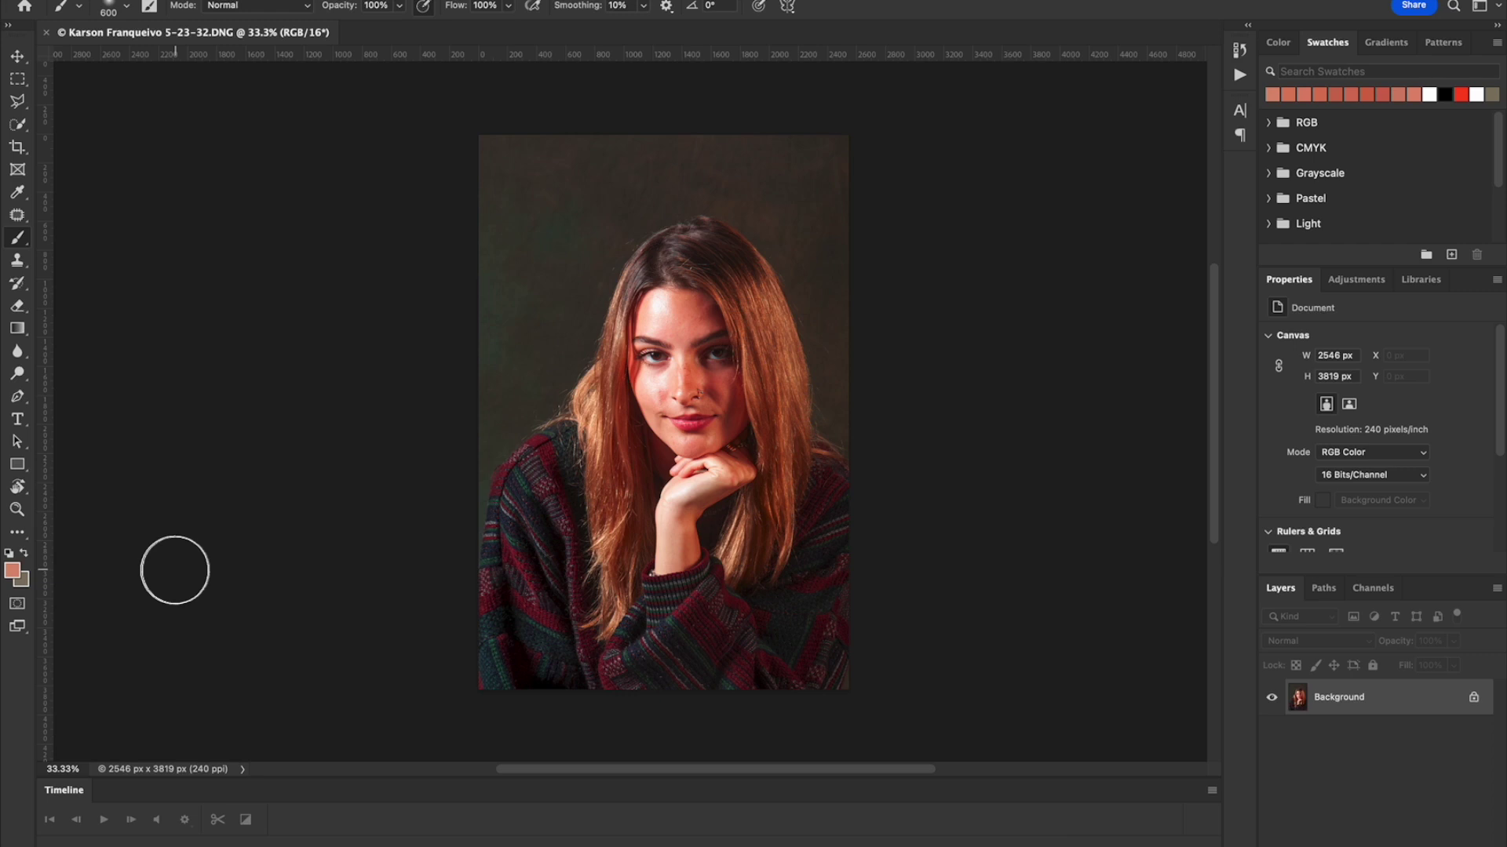
Zoom into the shiny forehead, step back out to 200%, and pan up to the hairline
click(17, 510)
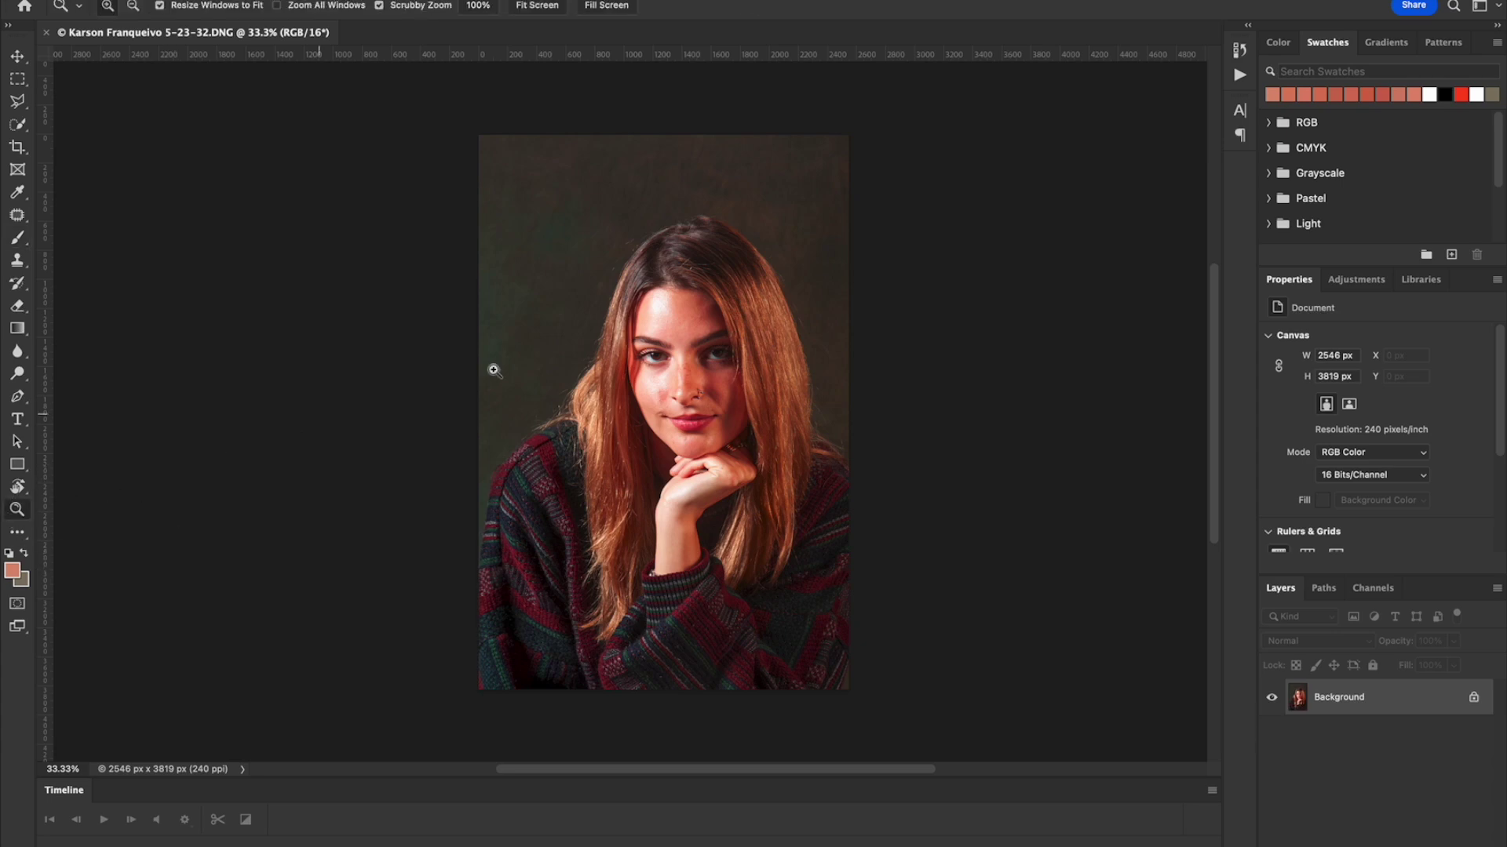
drag(686, 314, 676, 323)
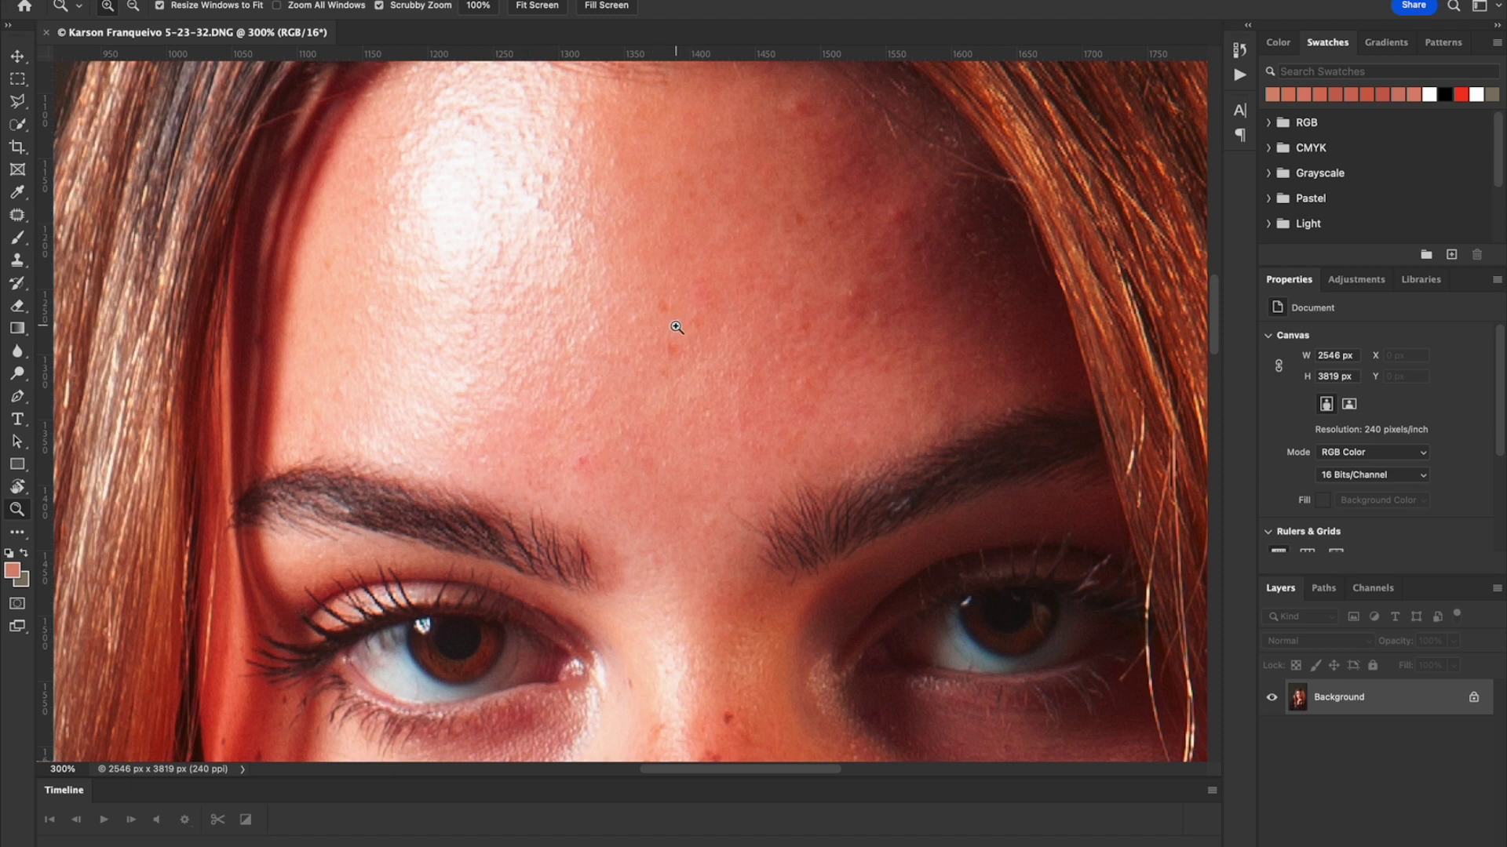
alt+click(676, 328)
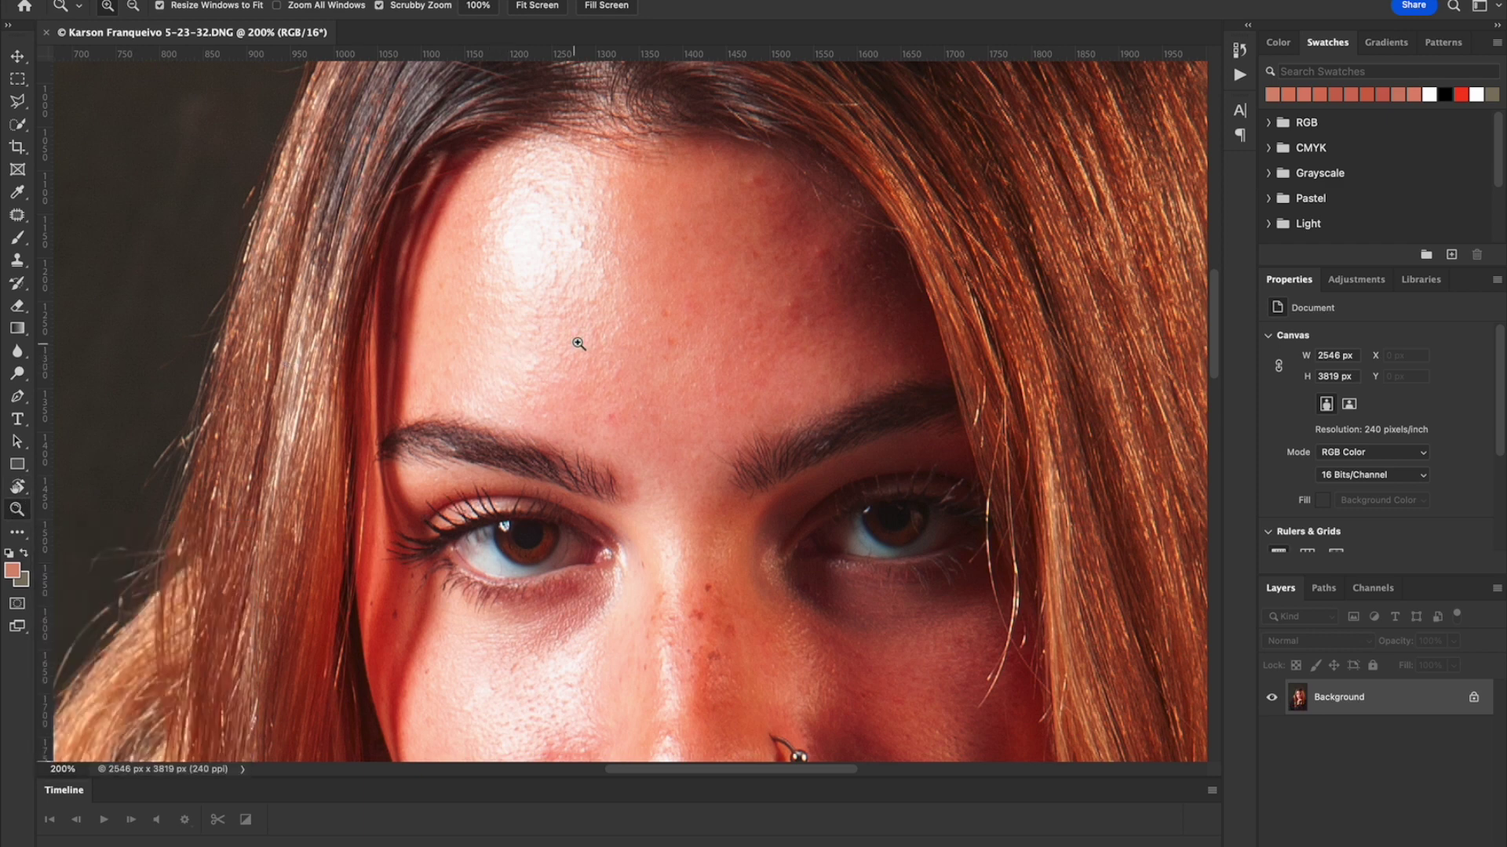
drag(589, 303, 626, 434)
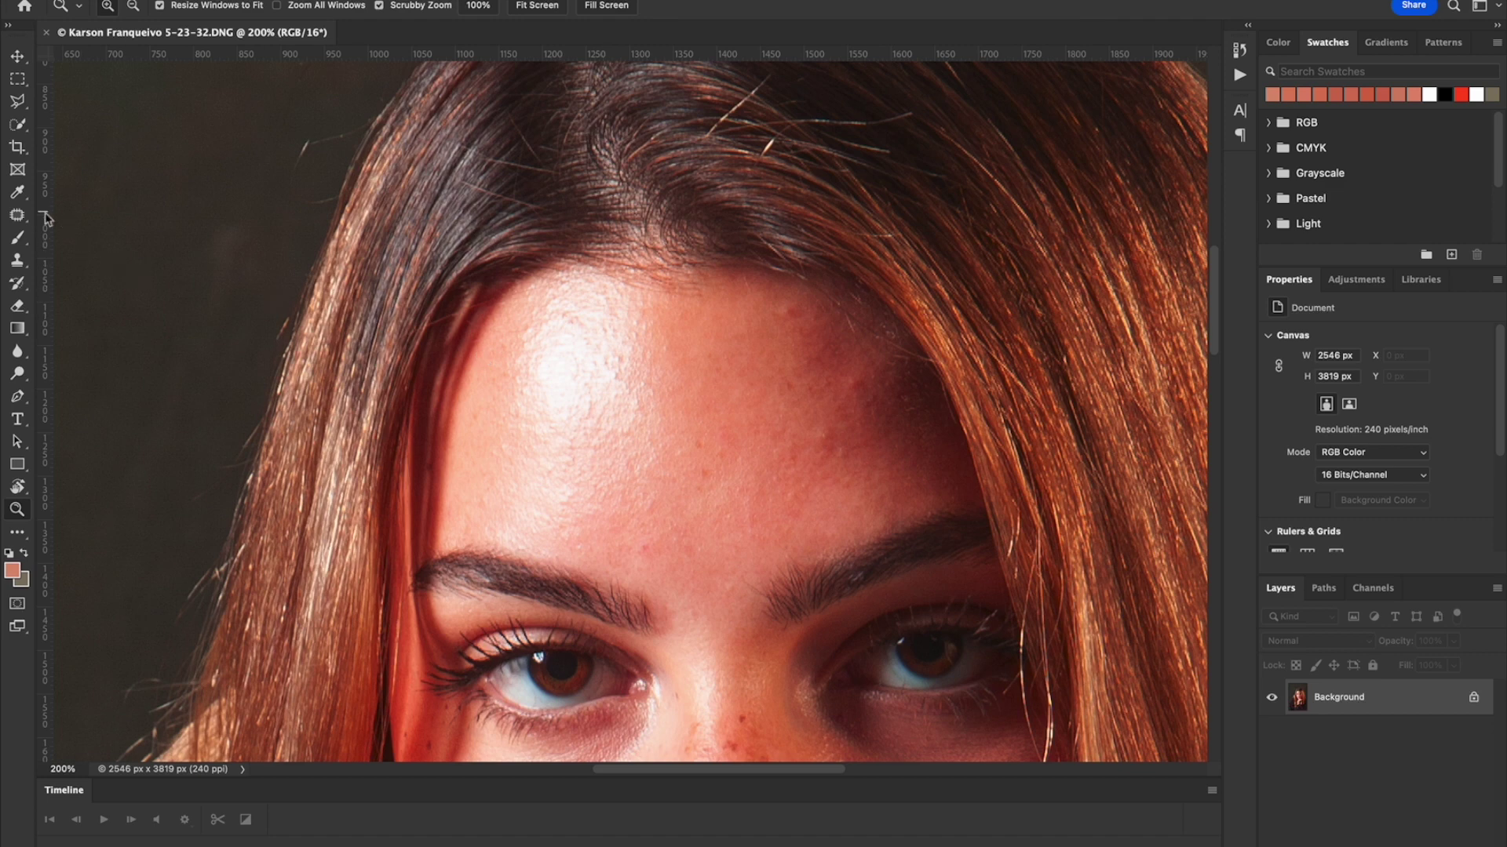
Choose the Healing Brush Tool, try it on the bright forehead, and dismiss the source-point warning
click(17, 218)
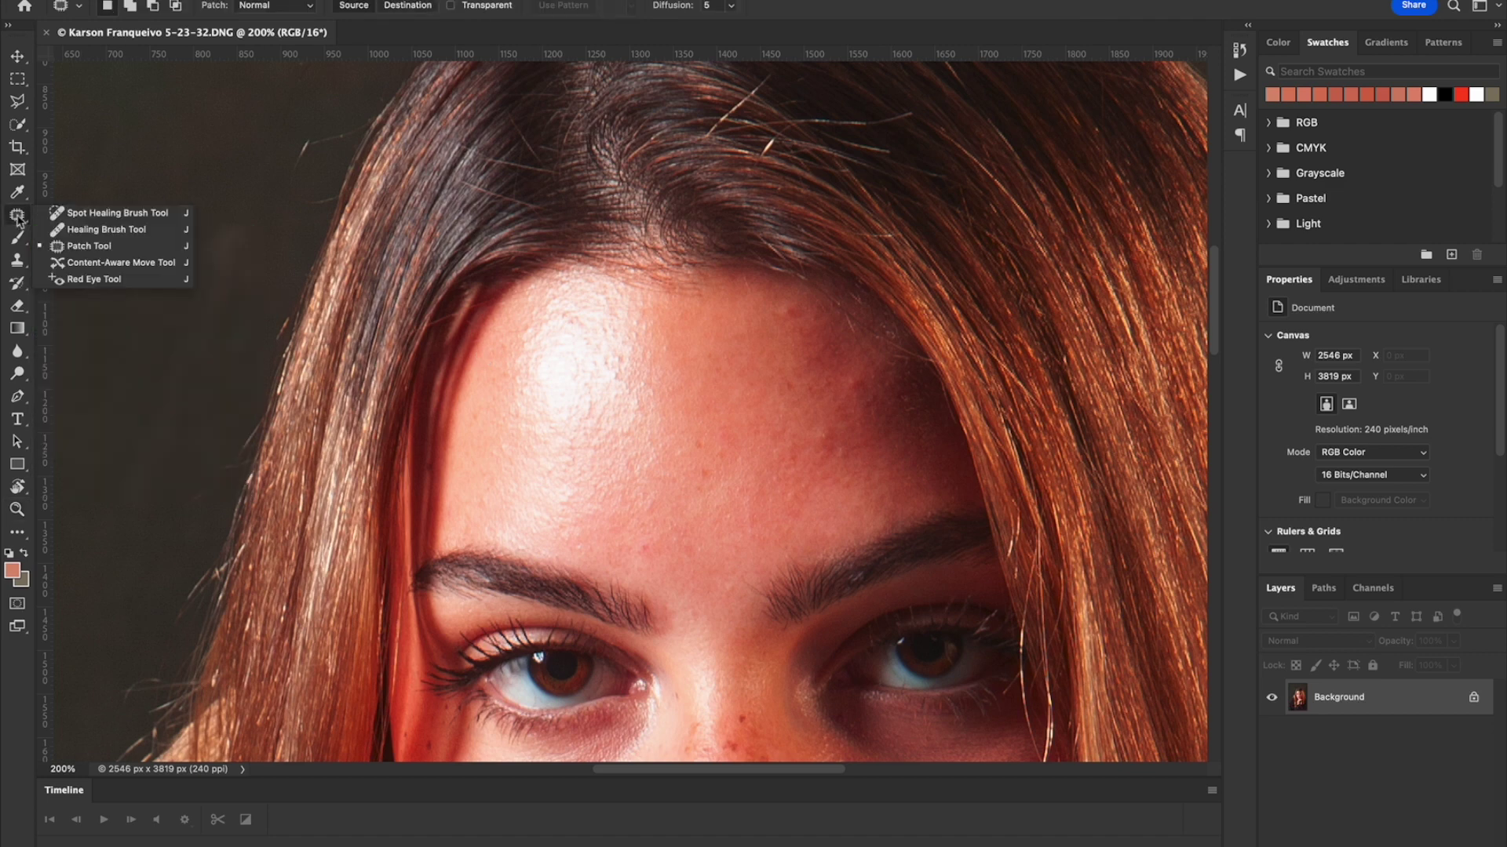
click(122, 236)
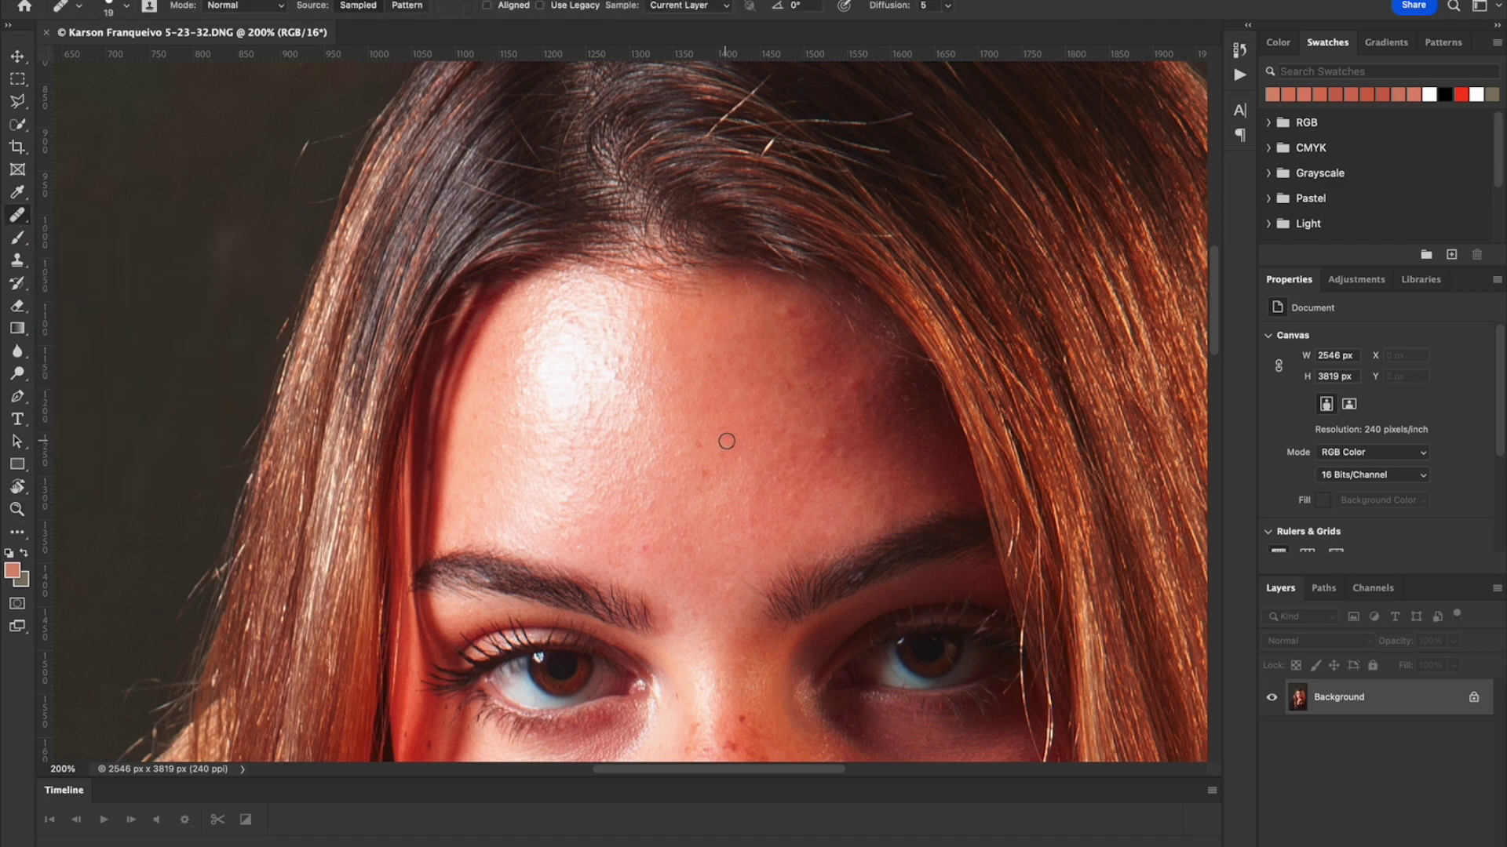
click(708, 442)
click(747, 320)
Add a new empty layer above the Background and name it 'highlight correction'
key(super+alt+shift+n)
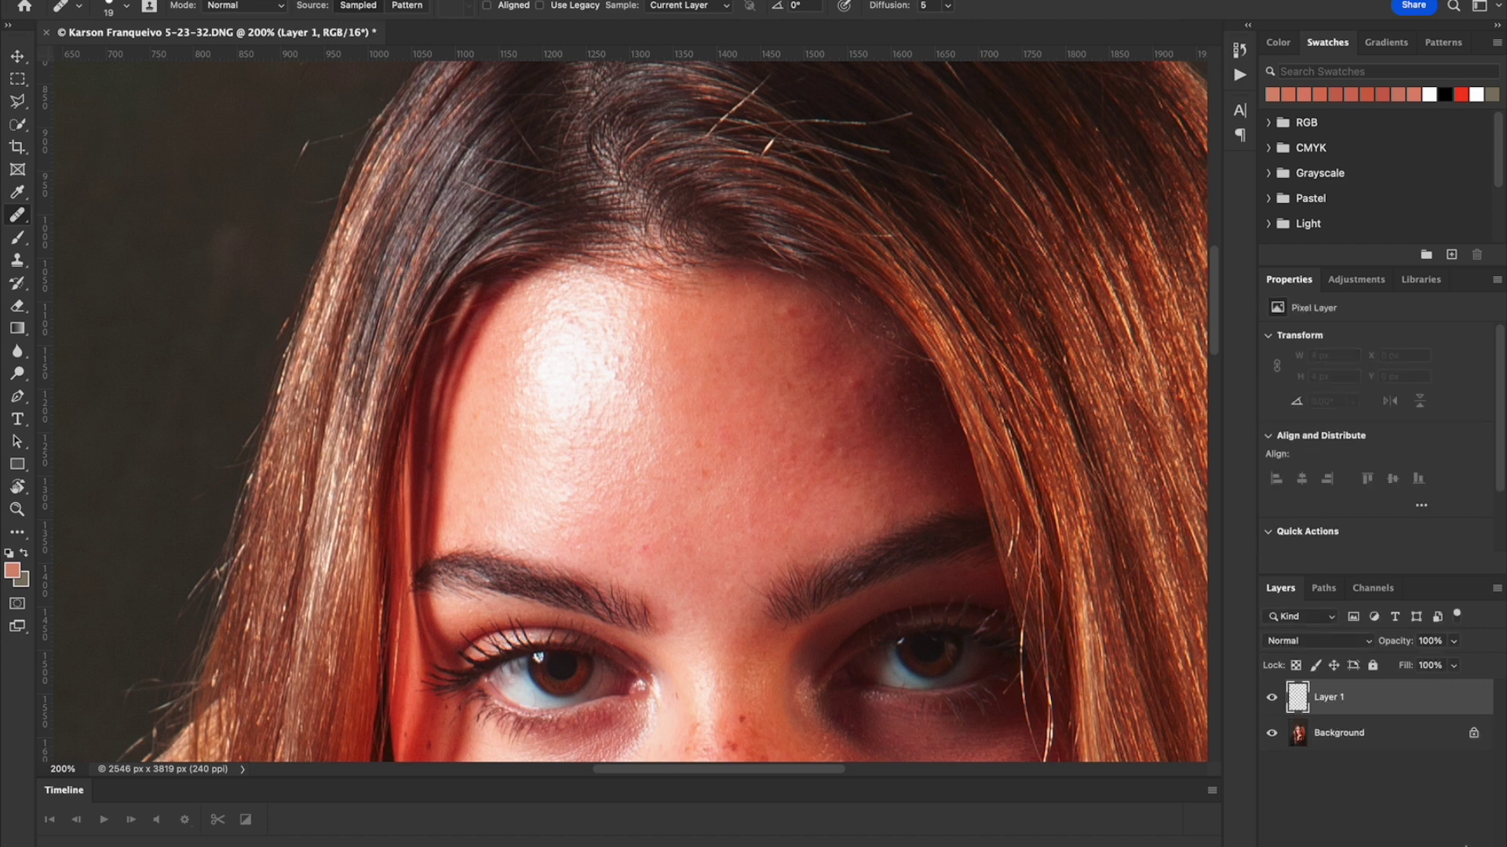
double_click(1326, 700)
text(highlight correction)
key(Return)
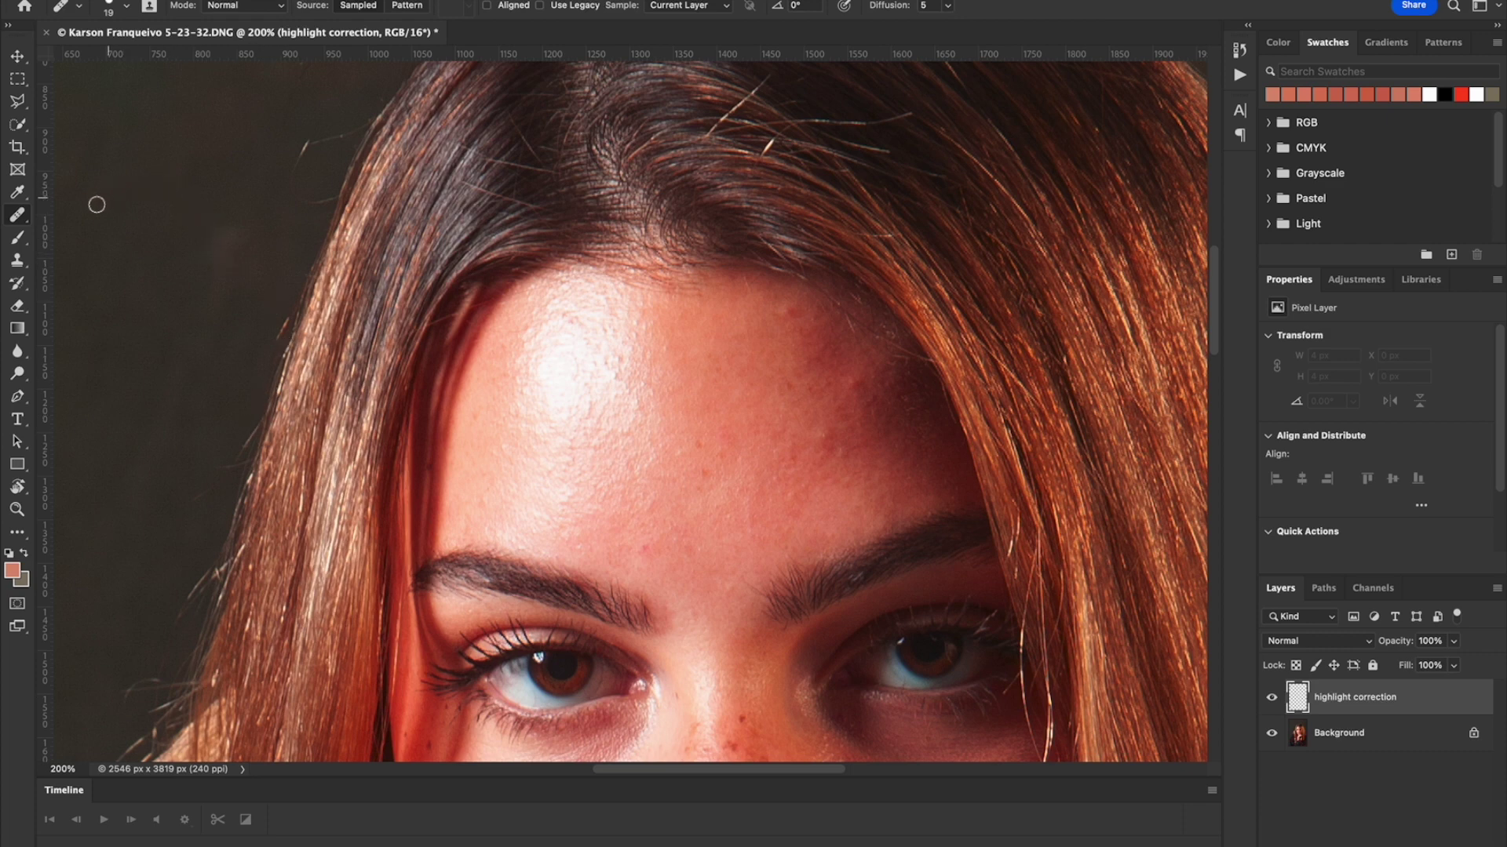
Browse the Brush, Clone Stamp, History Brush, Eraser, Blur, Dodge and Pen tool variants, then pick the Eyedropper
click(21, 243)
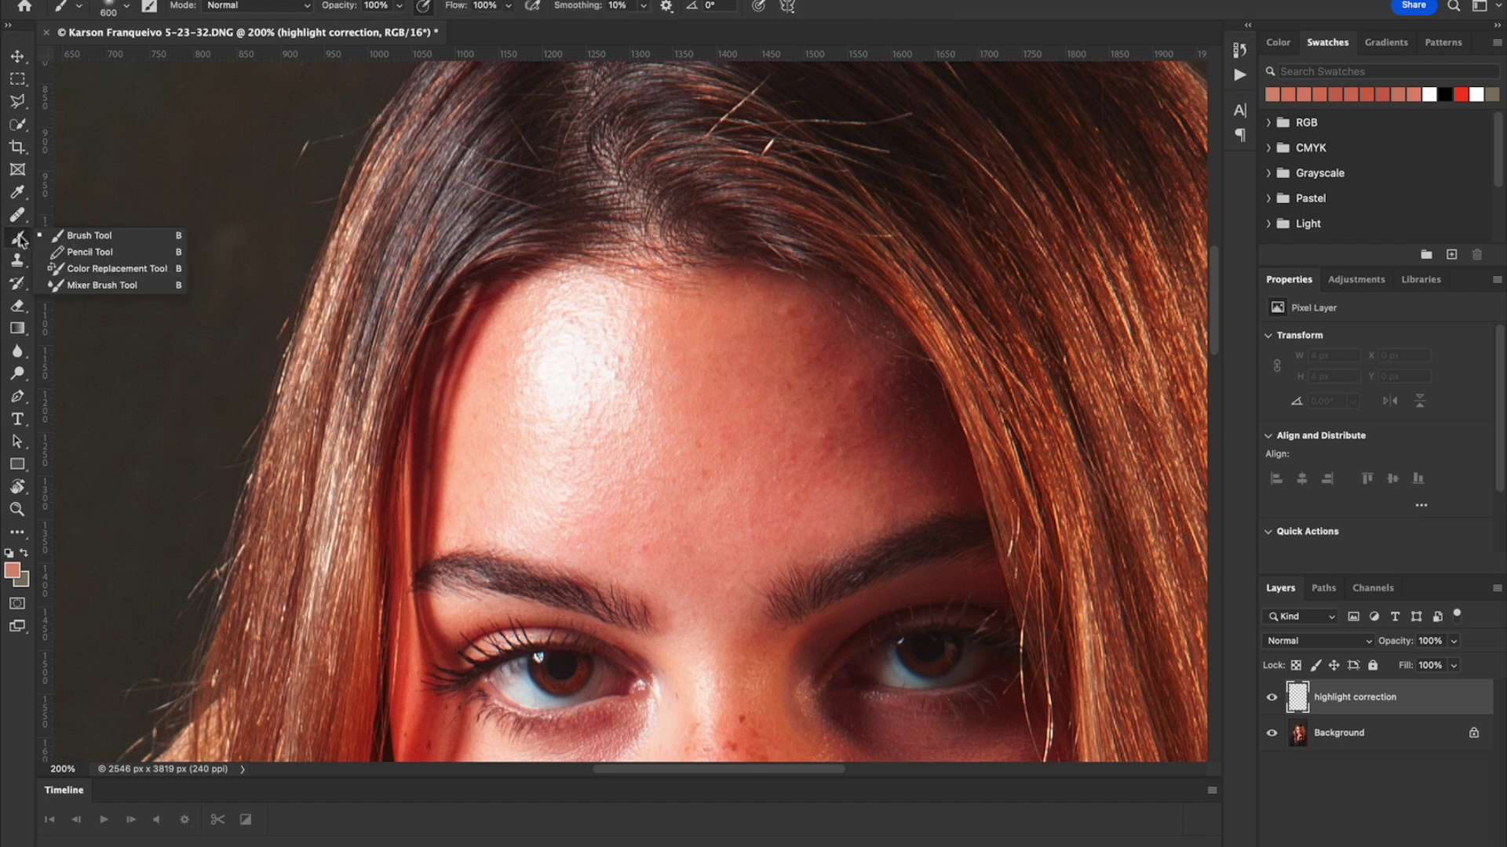
click(18, 263)
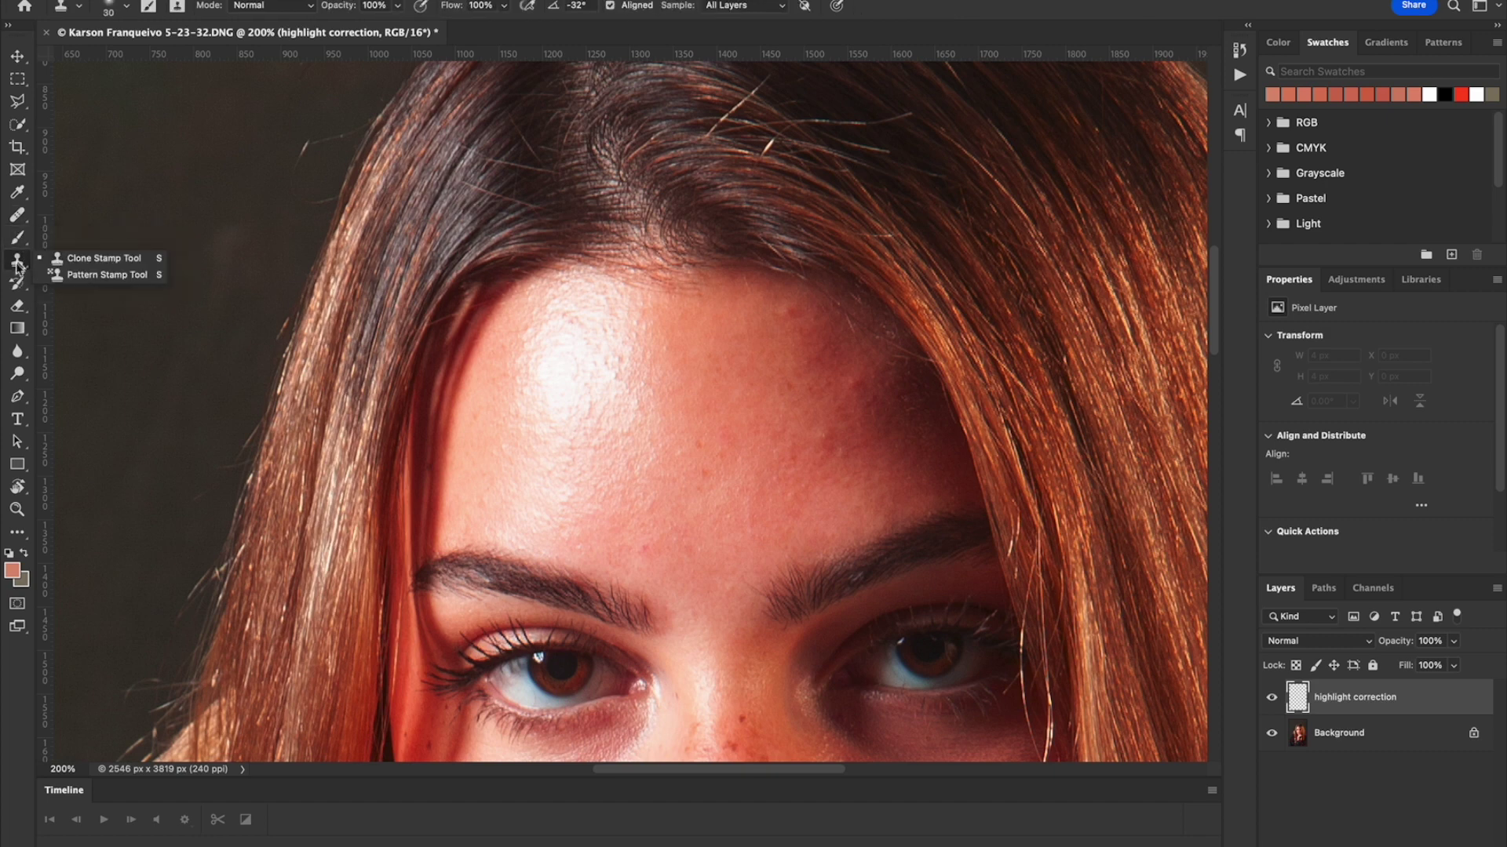
click(20, 287)
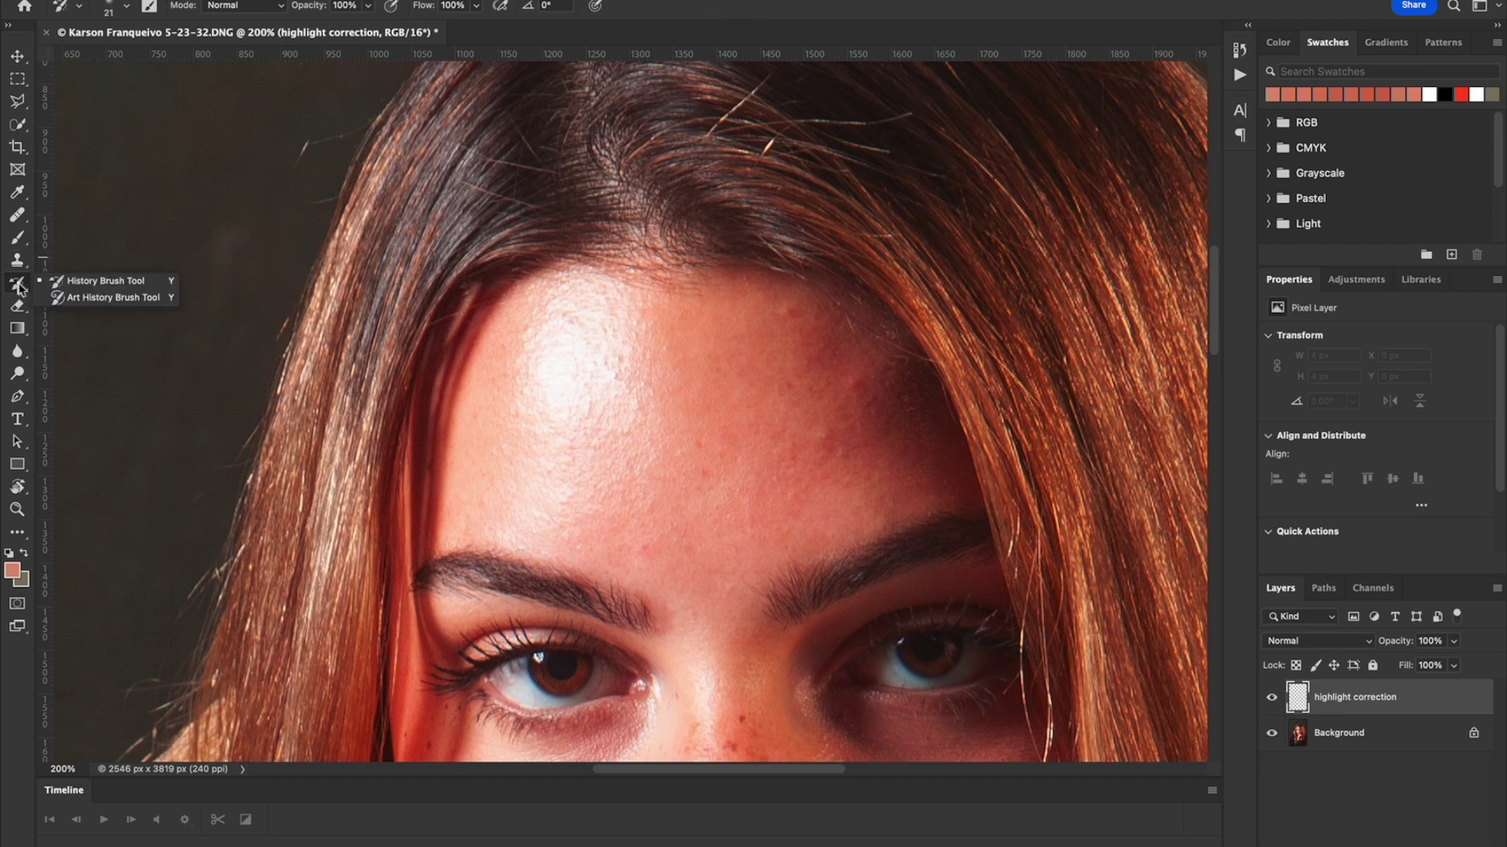
click(19, 306)
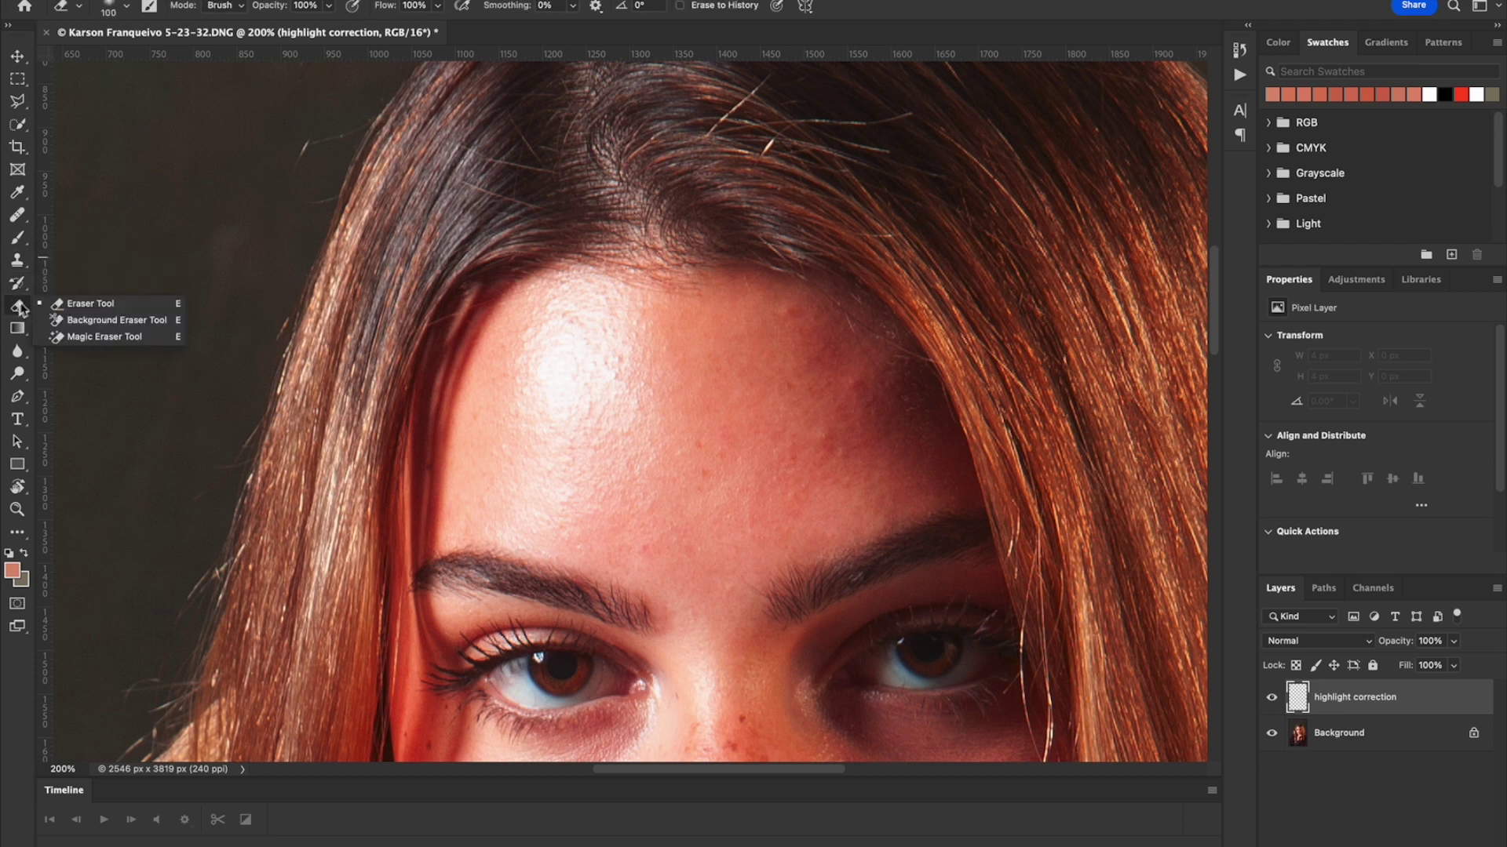
click(19, 352)
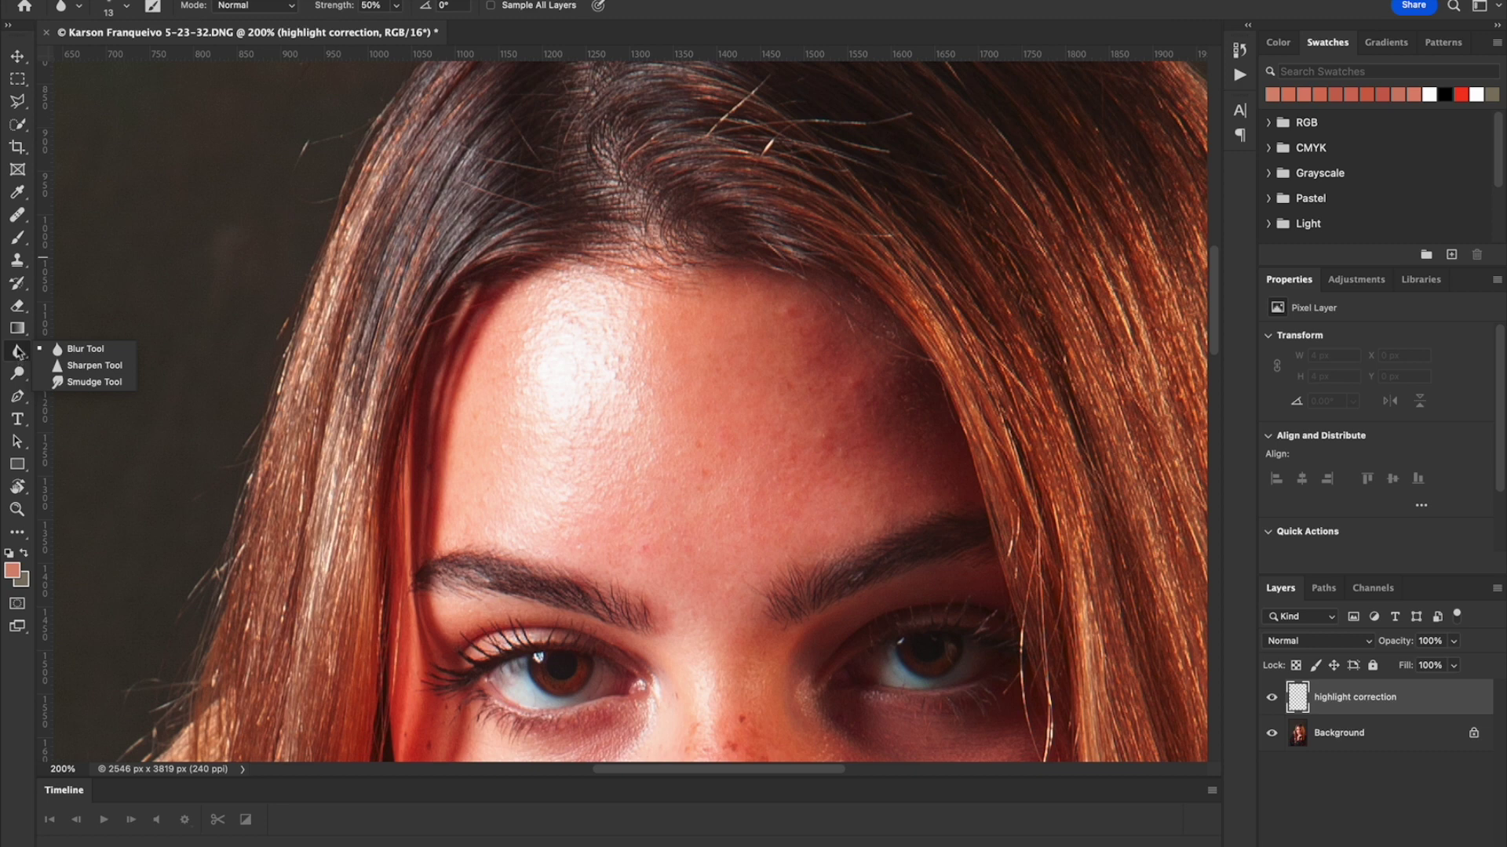
click(19, 374)
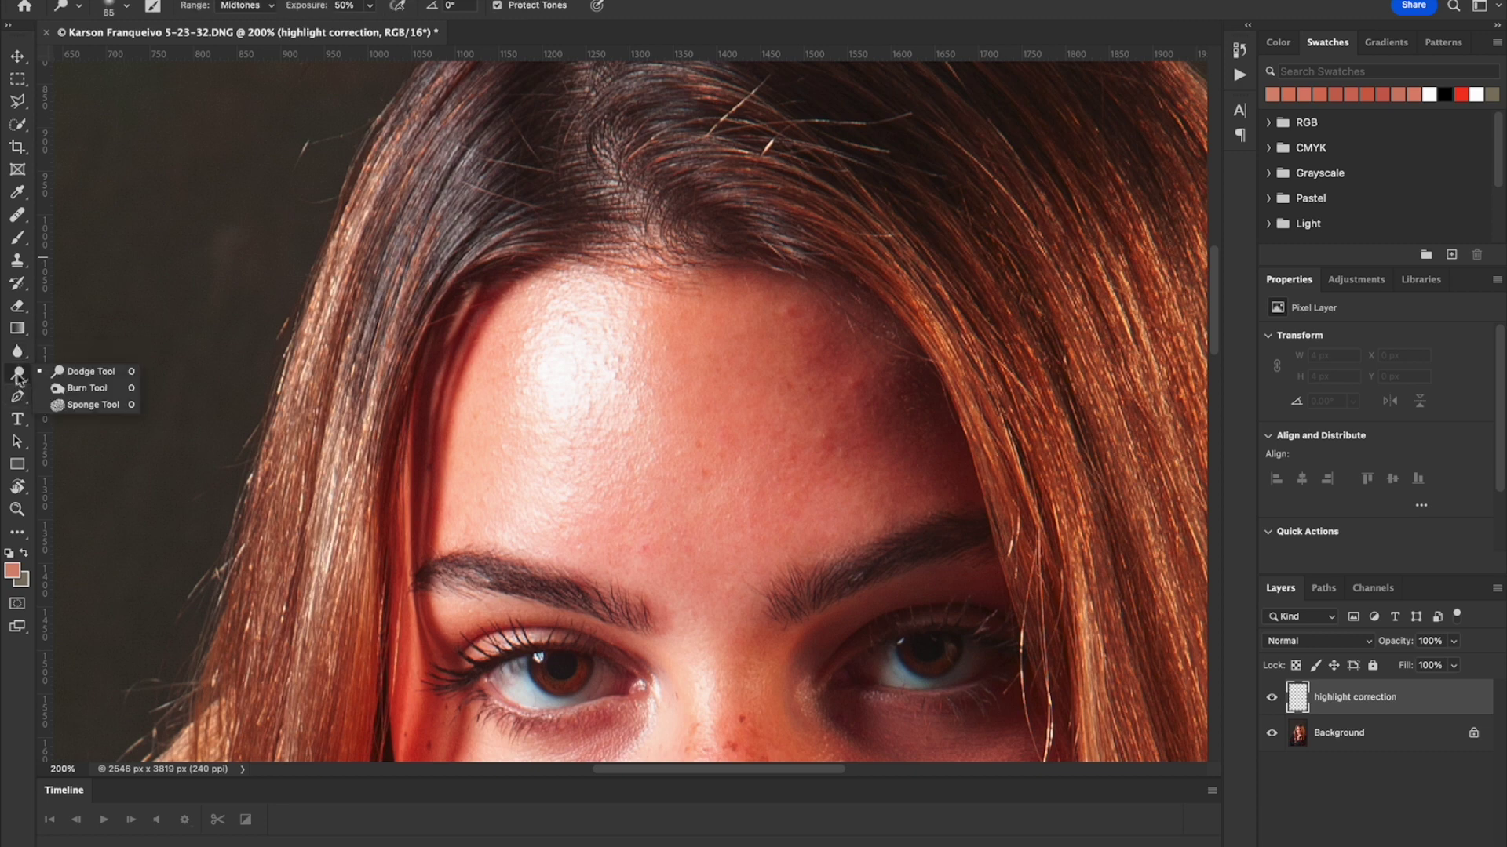
click(18, 399)
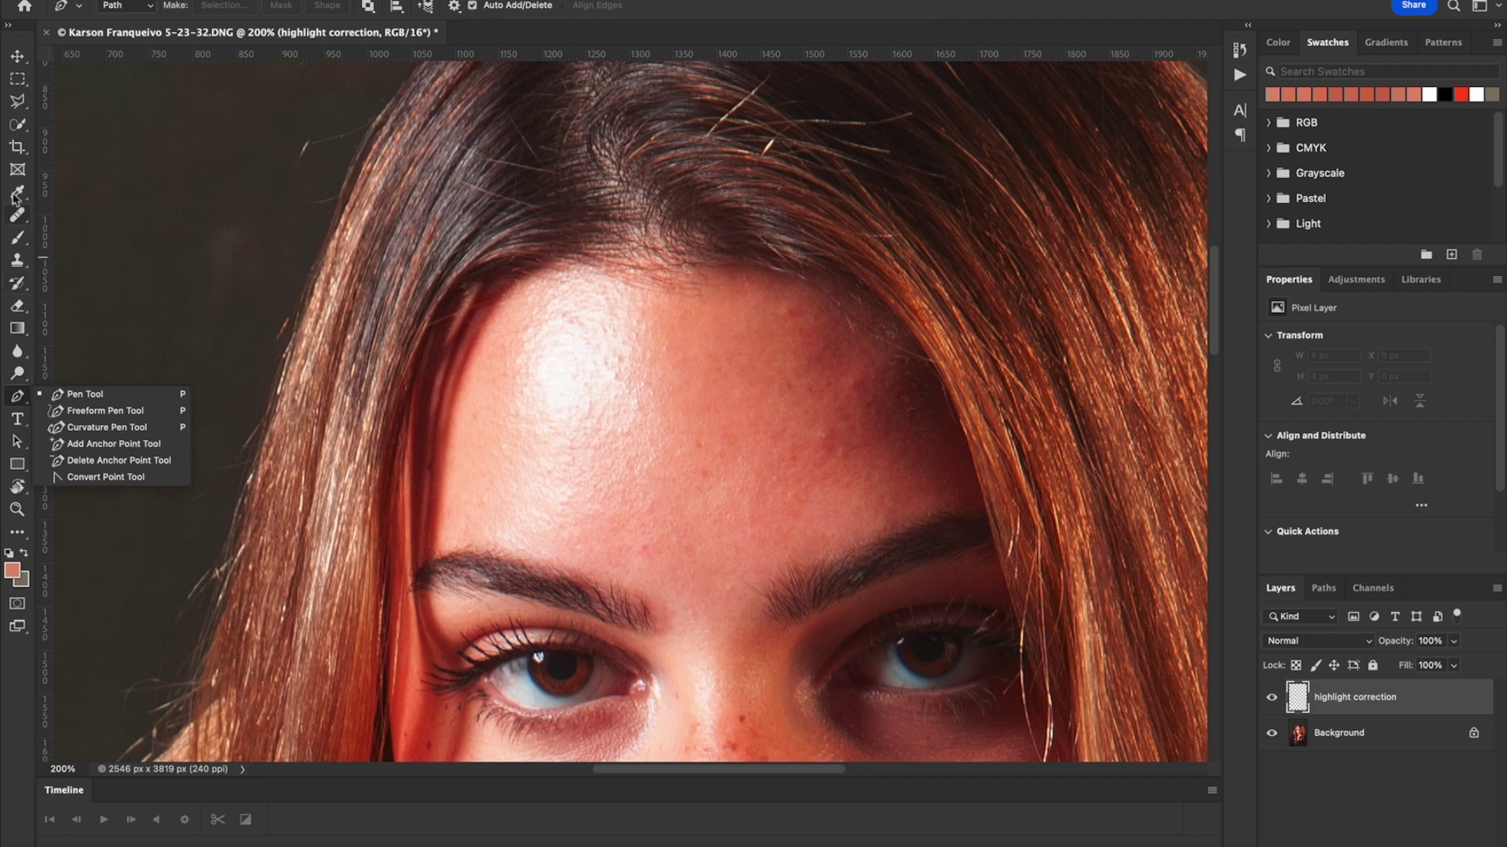
click(19, 197)
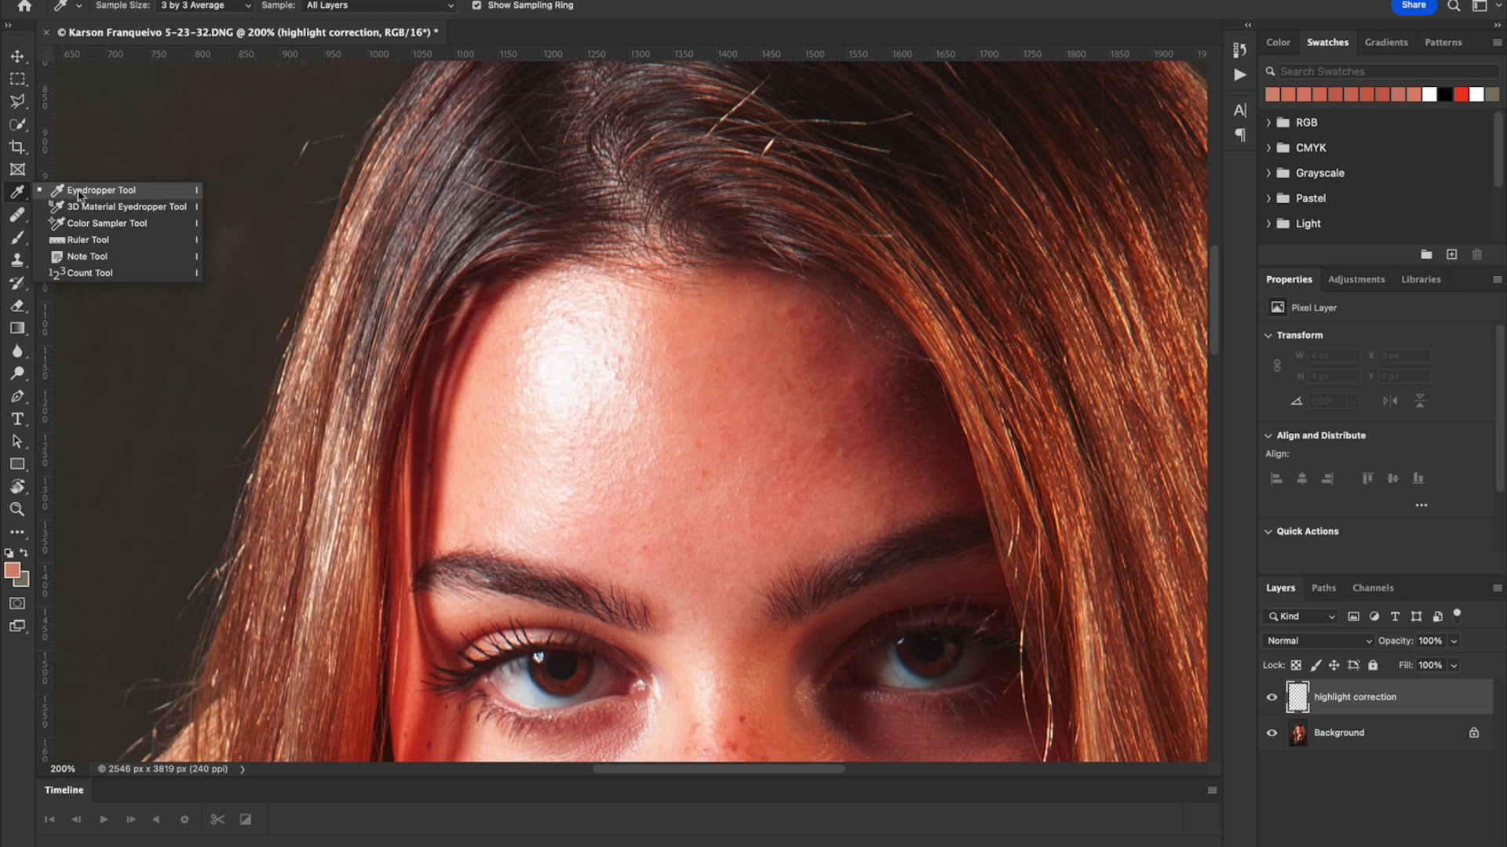
click(79, 195)
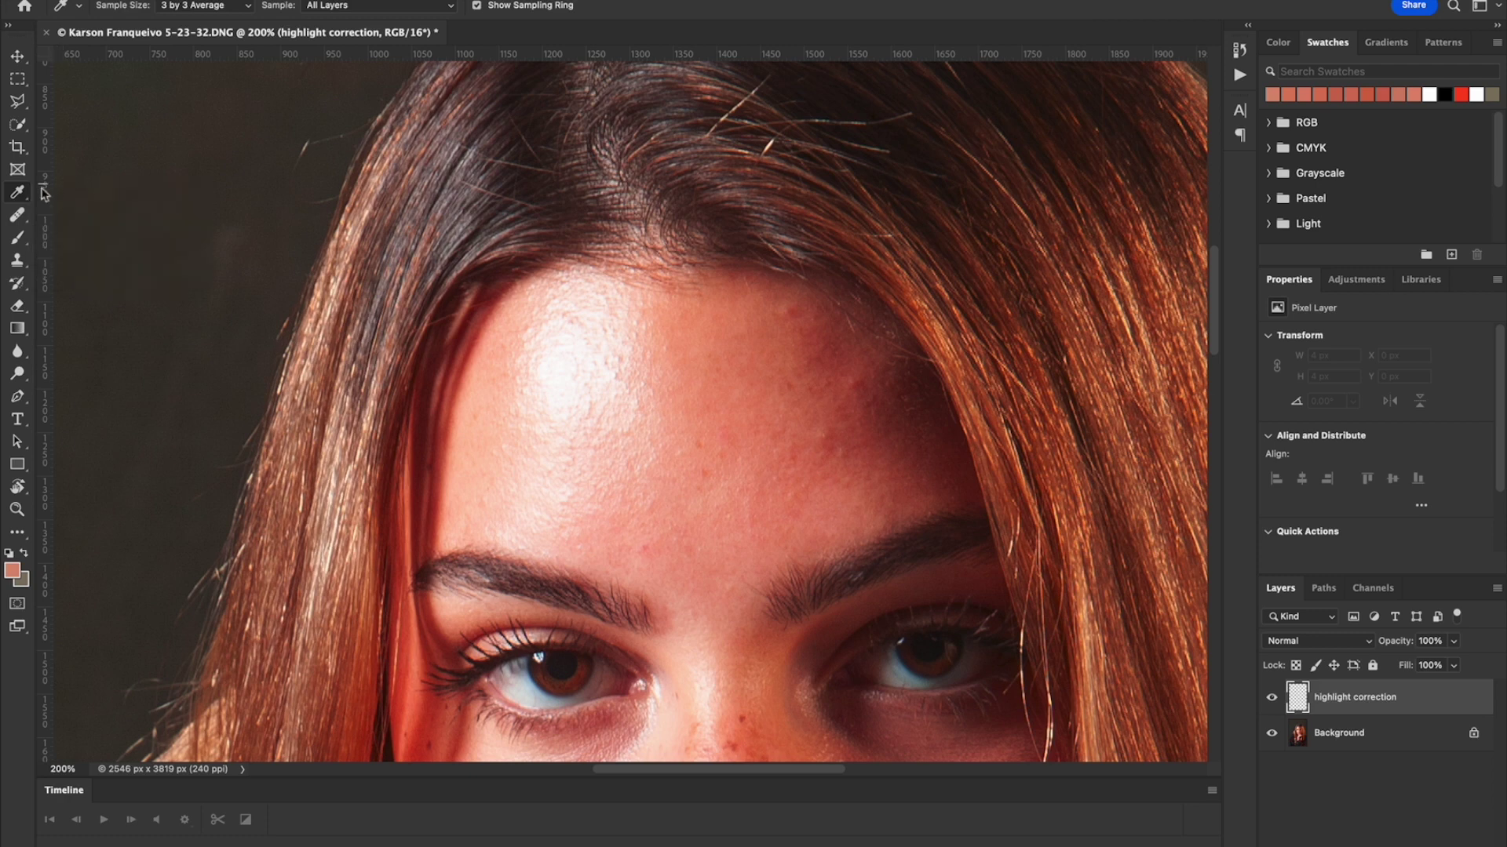
Sample the skin tone beside the forehead highlight, set Sample Size to 3 by 3 Average, and take the Brush
click(485, 386)
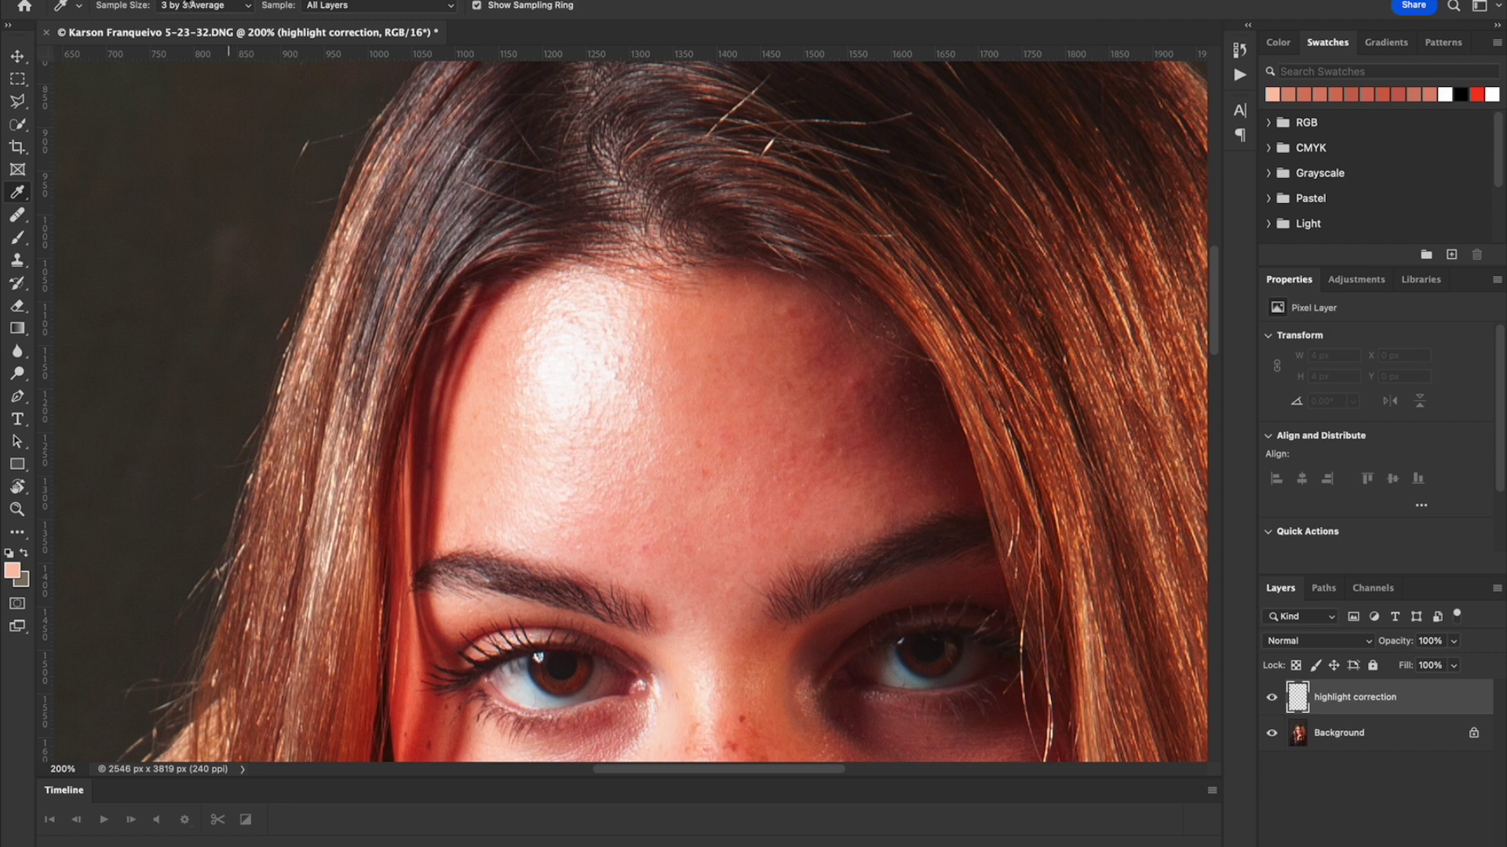
click(249, 8)
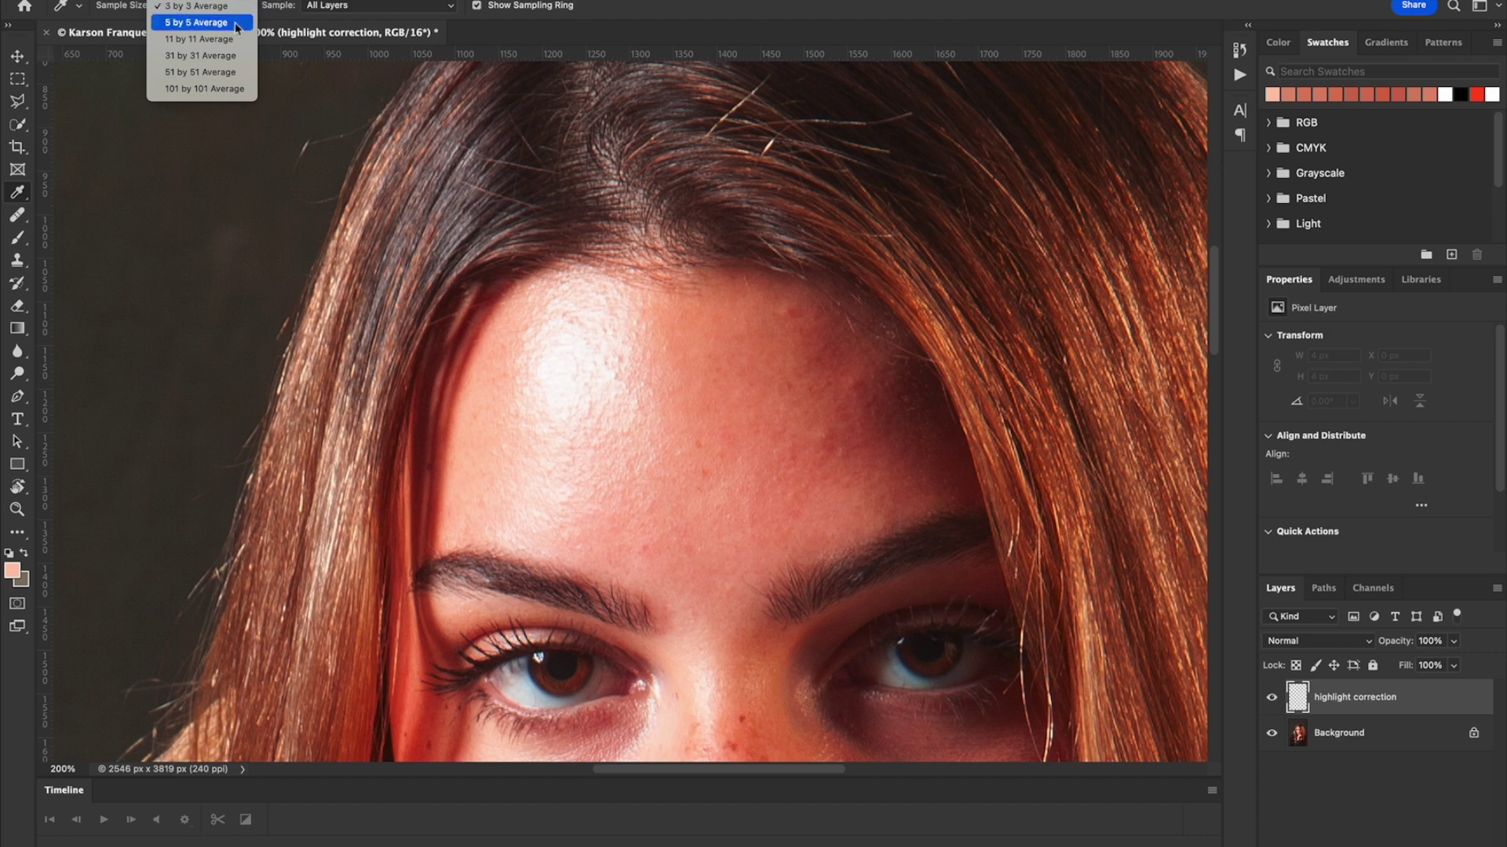
click(203, 5)
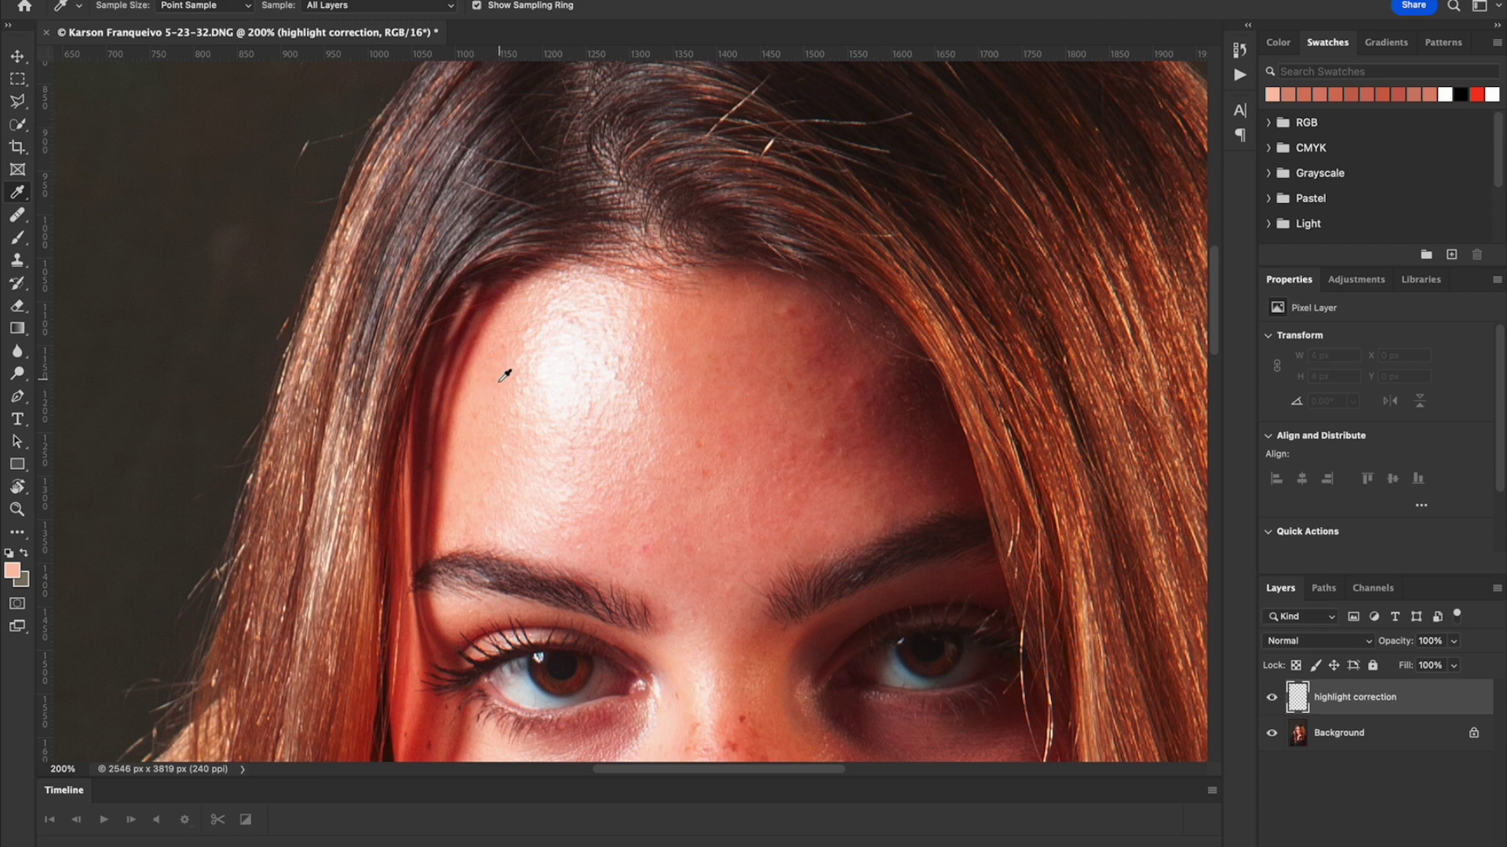
click(247, 7)
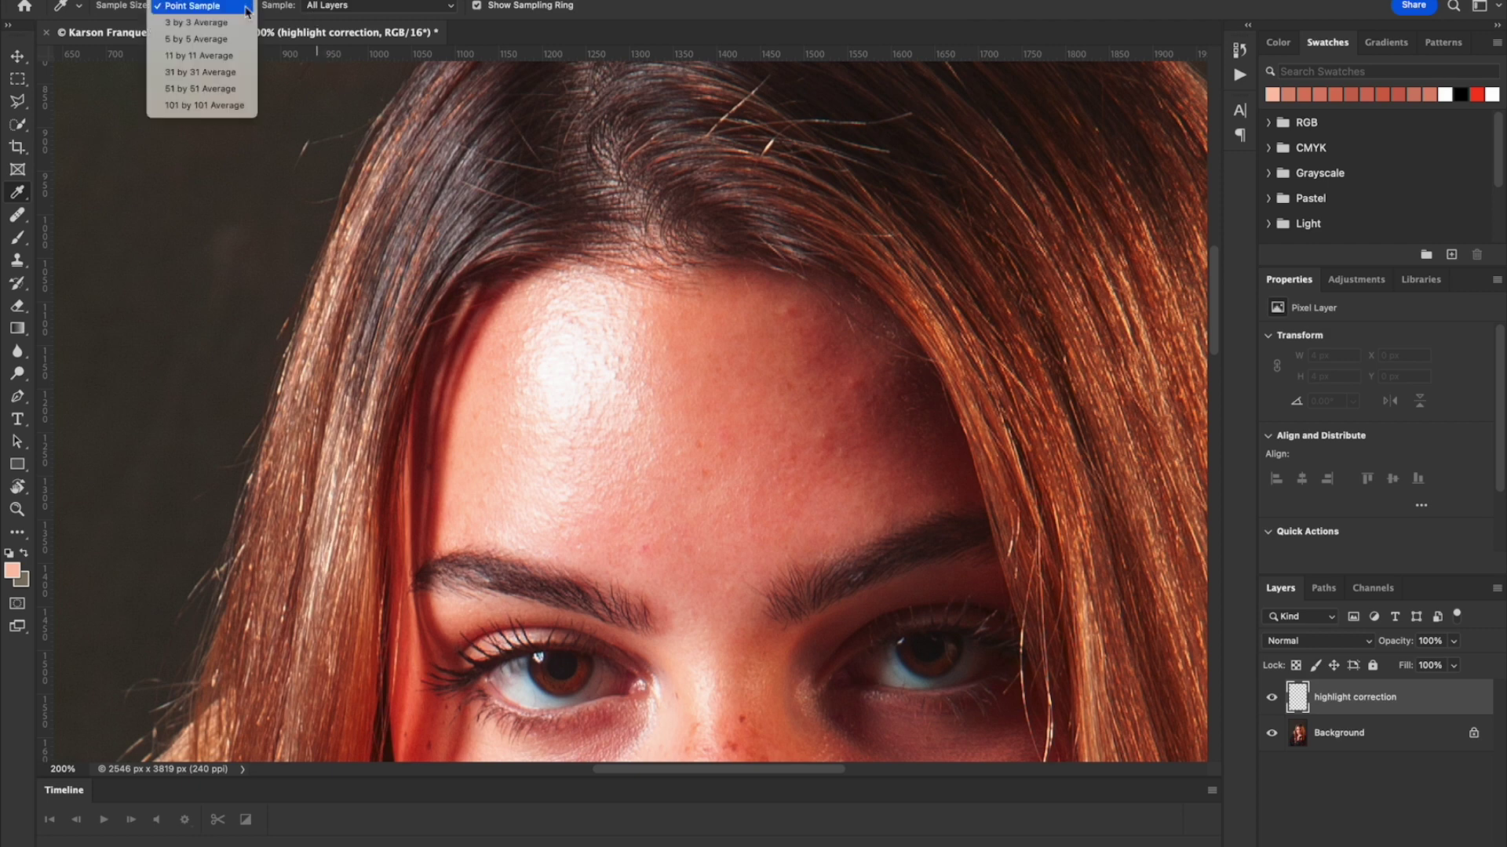
click(237, 23)
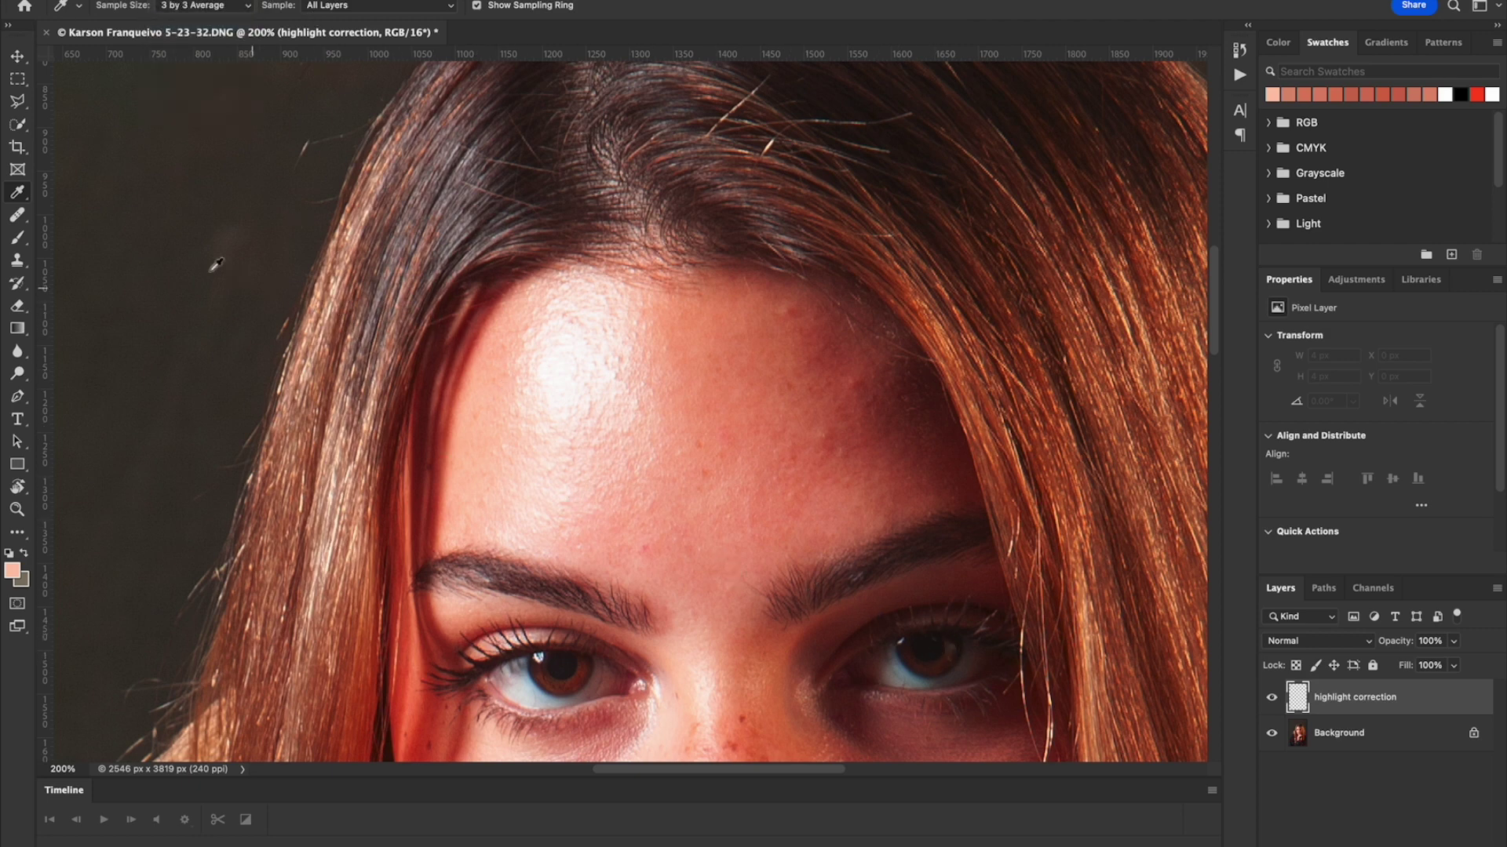
click(18, 239)
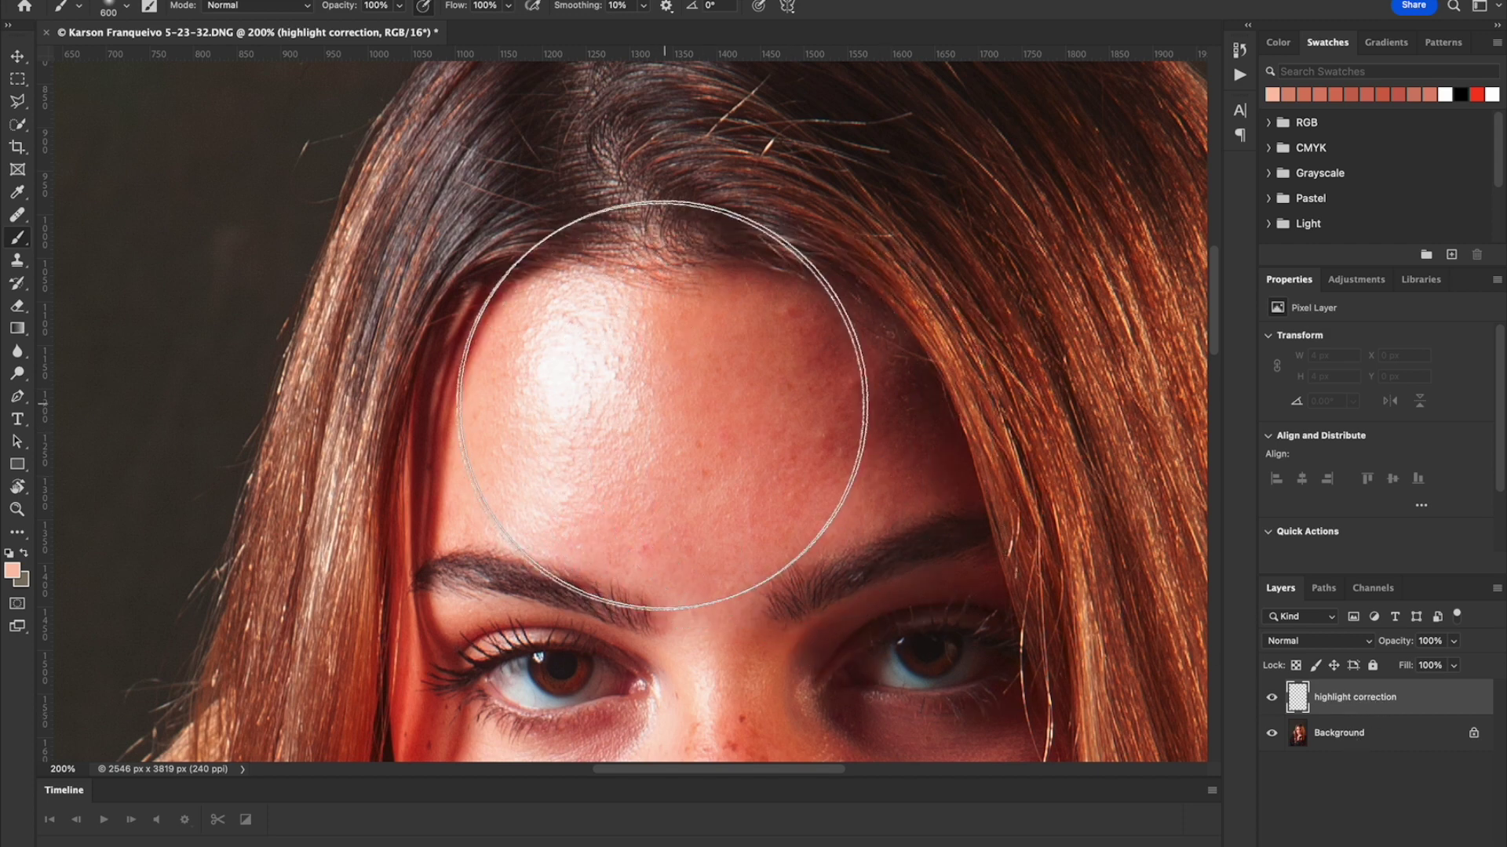
Shrink the brush to 200 px, lower Flow to 19%, and paint skin tone over the forehead highlight
key(bracketleft)
key(bracketleft)
key(bracketleft)
key(bracketleft)
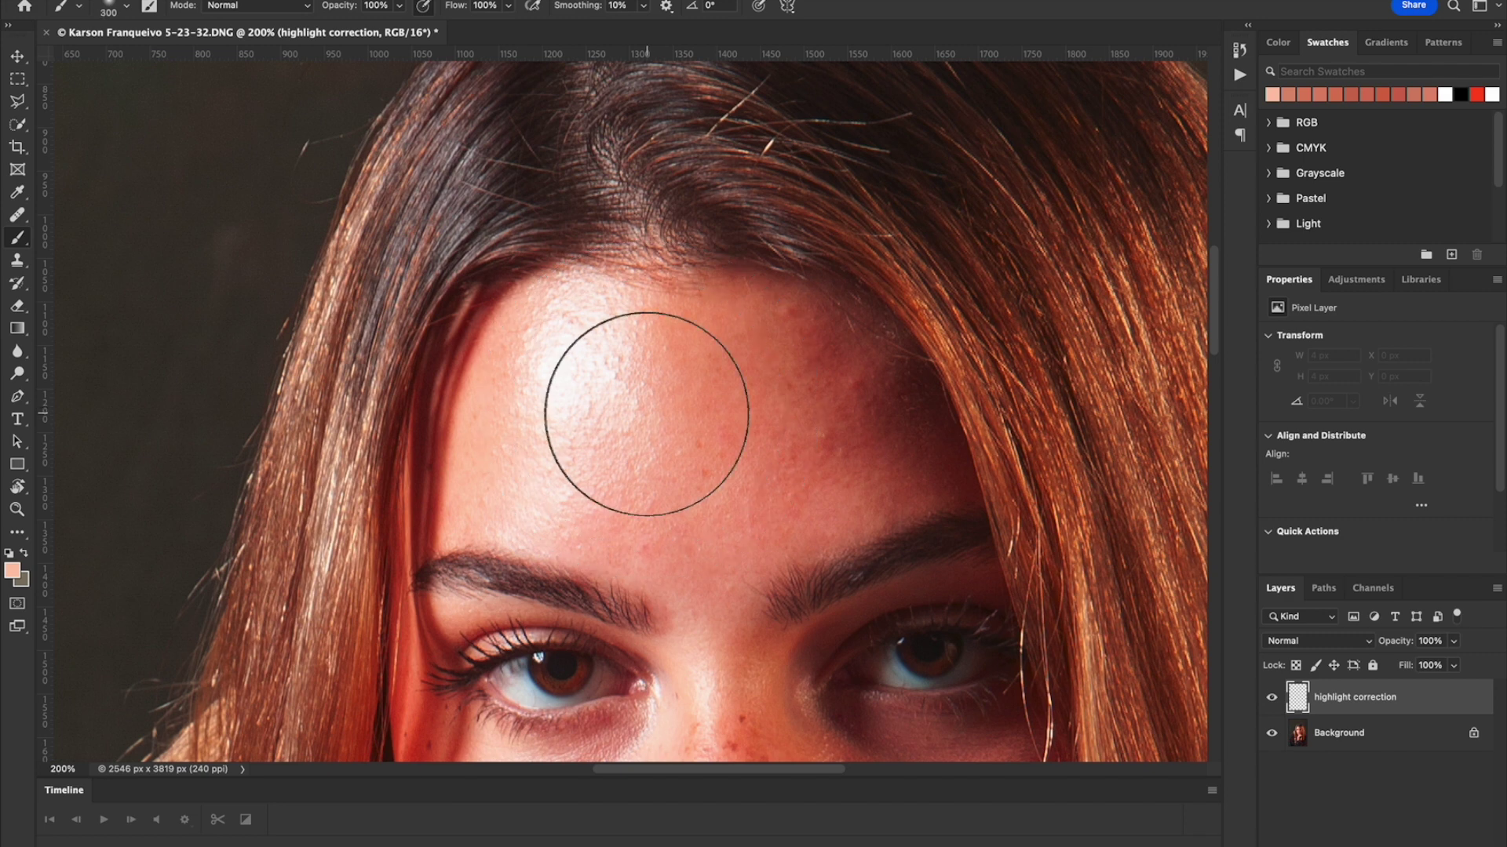
key(bracketleft)
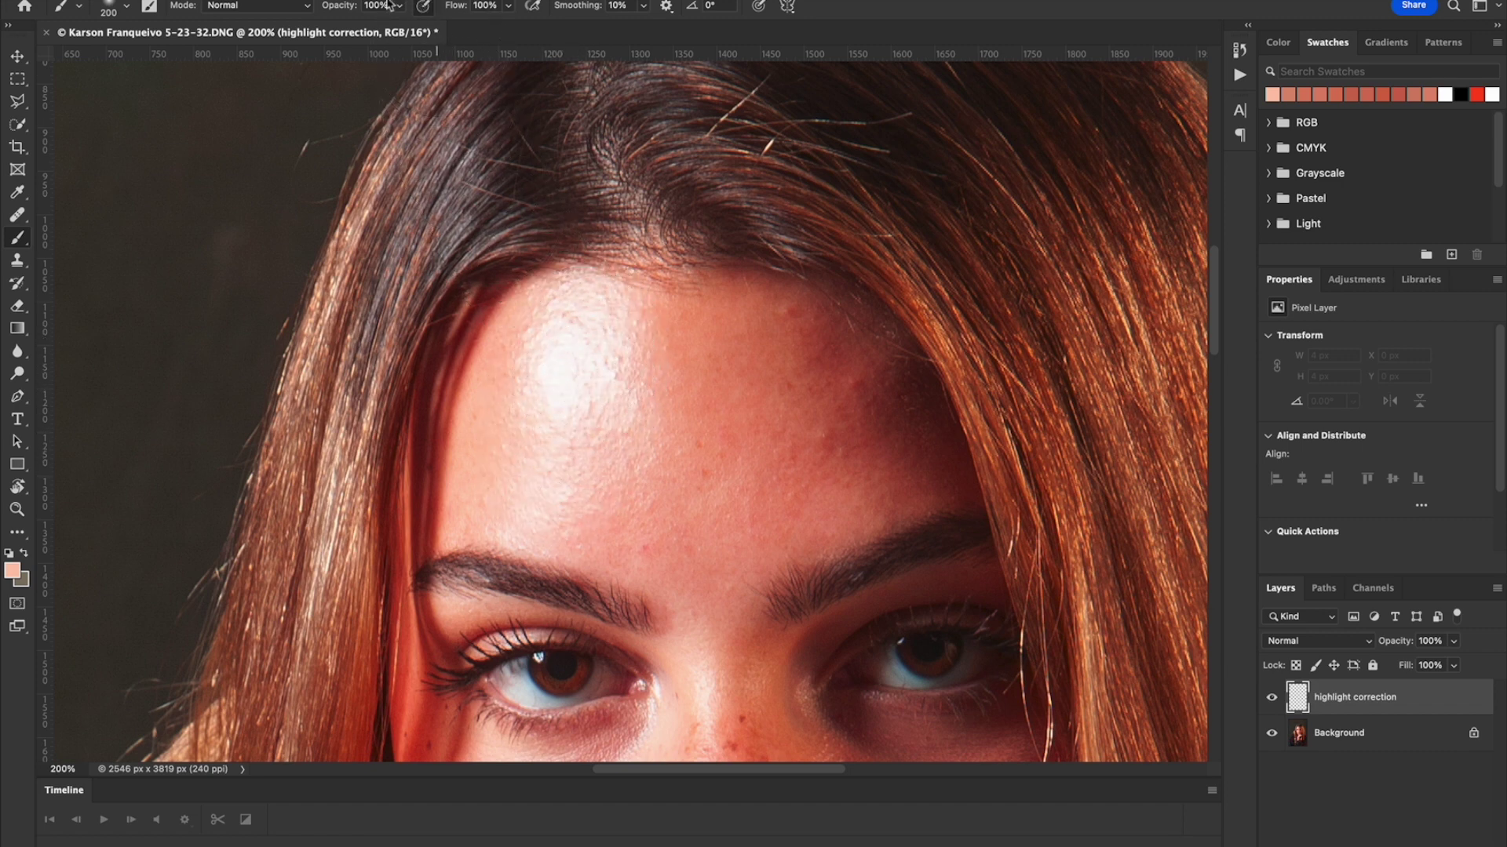
click(511, 7)
drag(511, 28, 444, 37)
mouse_move(572, 353)
mouse_down()
mouse_move(596, 334)
mouse_move(559, 372)
mouse_move(588, 366)
mouse_move(585, 347)
mouse_move(549, 431)
mouse_move(597, 361)
mouse_move(571, 366)
mouse_move(606, 380)
mouse_move(599, 312)
mouse_move(542, 371)
mouse_move(595, 364)
mouse_move(532, 500)
mouse_move(657, 392)
mouse_move(641, 419)
mouse_move(627, 309)
mouse_move(542, 354)
mouse_move(518, 484)
mouse_move(605, 422)
mouse_move(641, 336)
mouse_move(589, 477)
mouse_move(522, 484)
mouse_move(673, 264)
mouse_move(719, 340)
mouse_move(710, 370)
mouse_move(688, 308)
mouse_move(635, 262)
mouse_move(596, 270)
mouse_move(542, 461)
mouse_move(542, 414)
mouse_move(624, 438)
mouse_move(642, 299)
mouse_move(609, 339)
mouse_move(583, 457)
mouse_move(613, 485)
mouse_move(621, 344)
mouse_move(696, 359)
mouse_move(691, 339)
mouse_move(589, 320)
mouse_move(575, 437)
mouse_up()
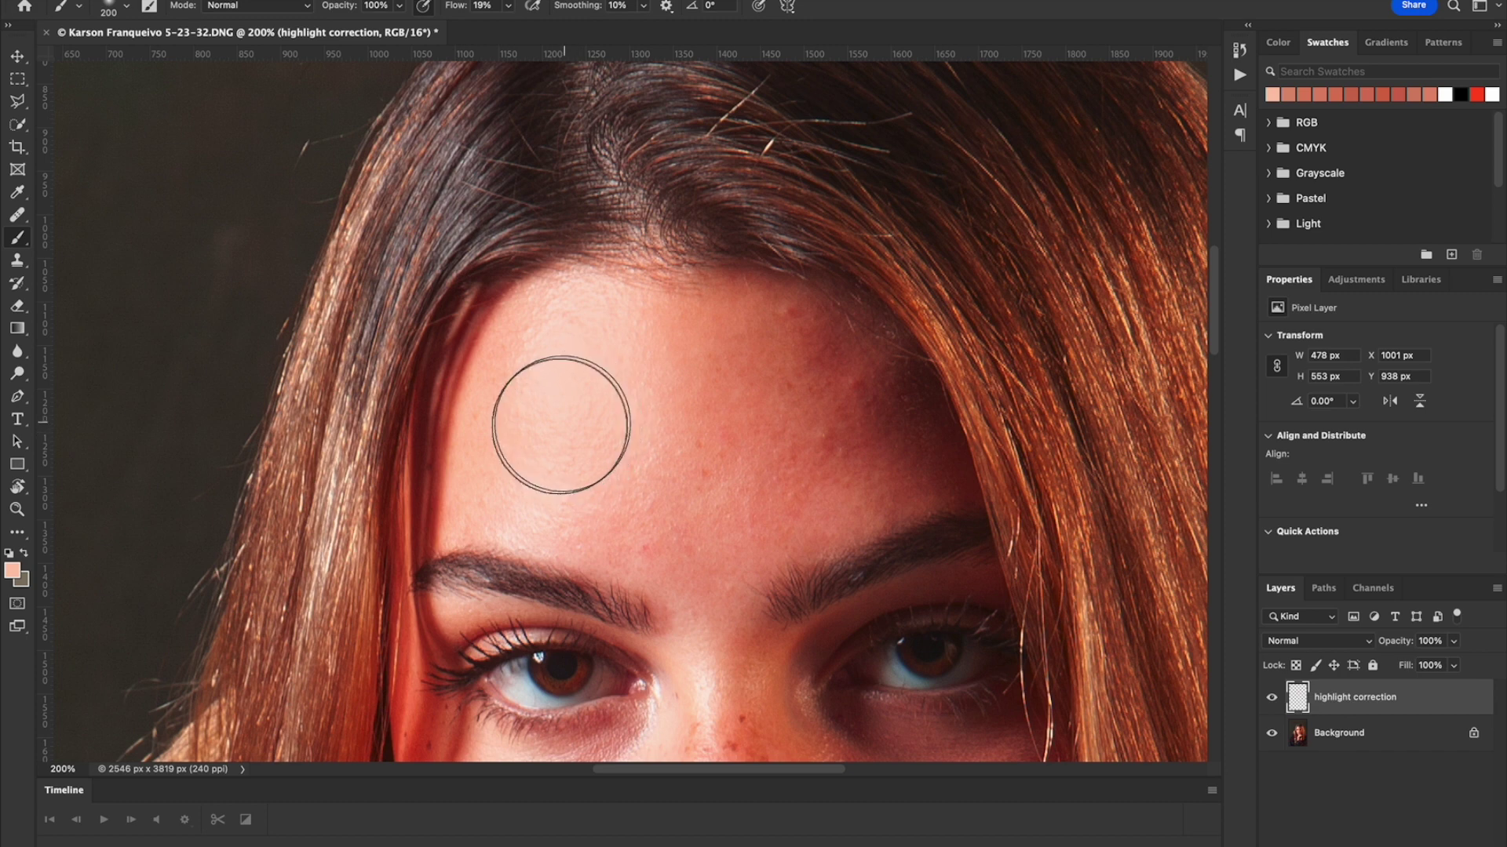
drag(617, 415, 605, 345)
Resample the skin tone from the cheek and paint it softly over the left cheek shine
scroll(605, 345, down, 10)
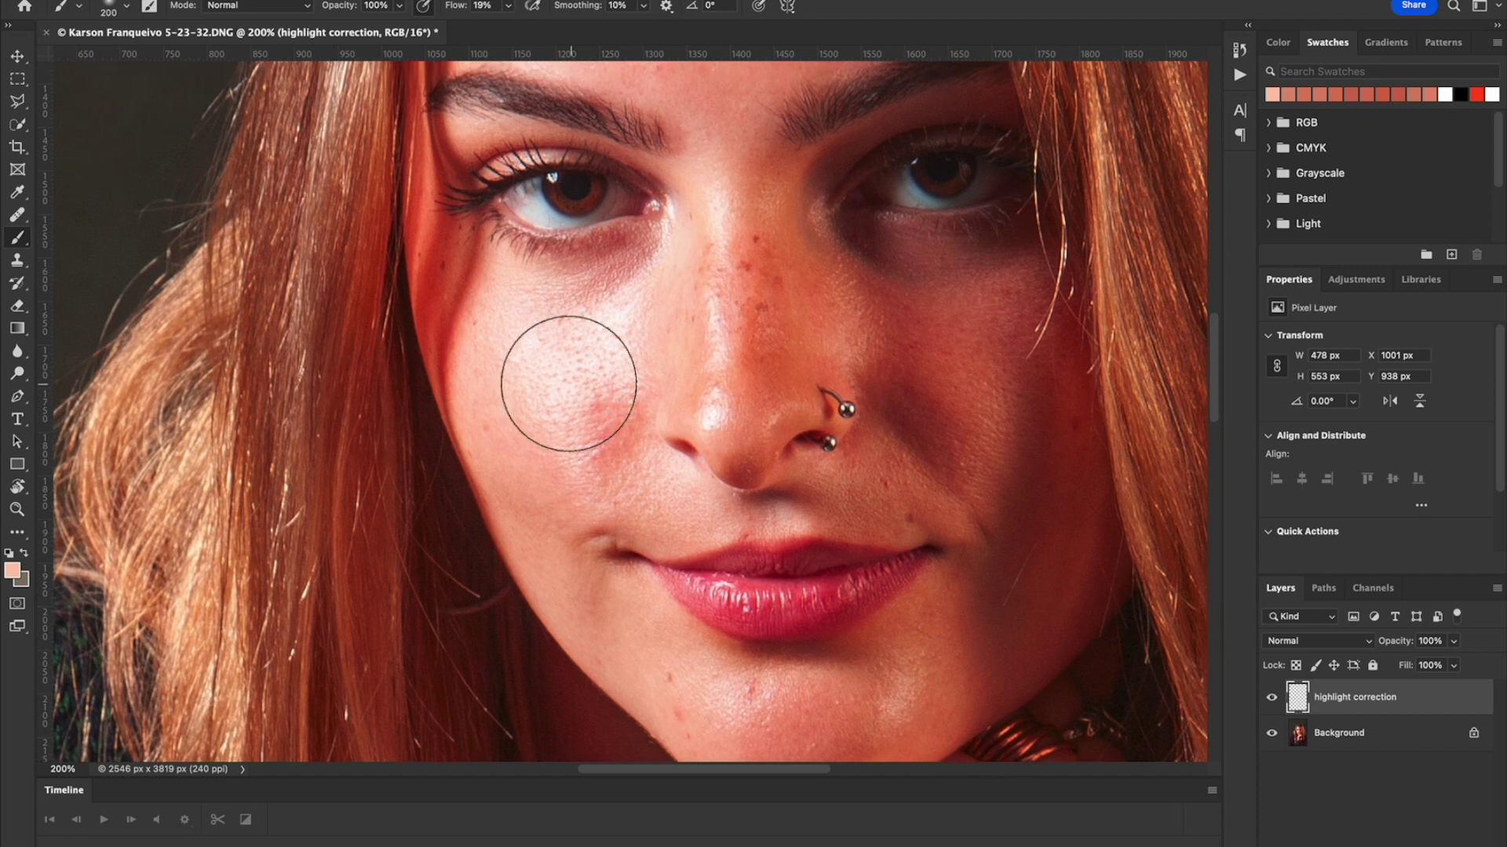
mouse_move(568, 383)
mouse_down()
mouse_move(528, 395)
mouse_move(487, 267)
mouse_up()
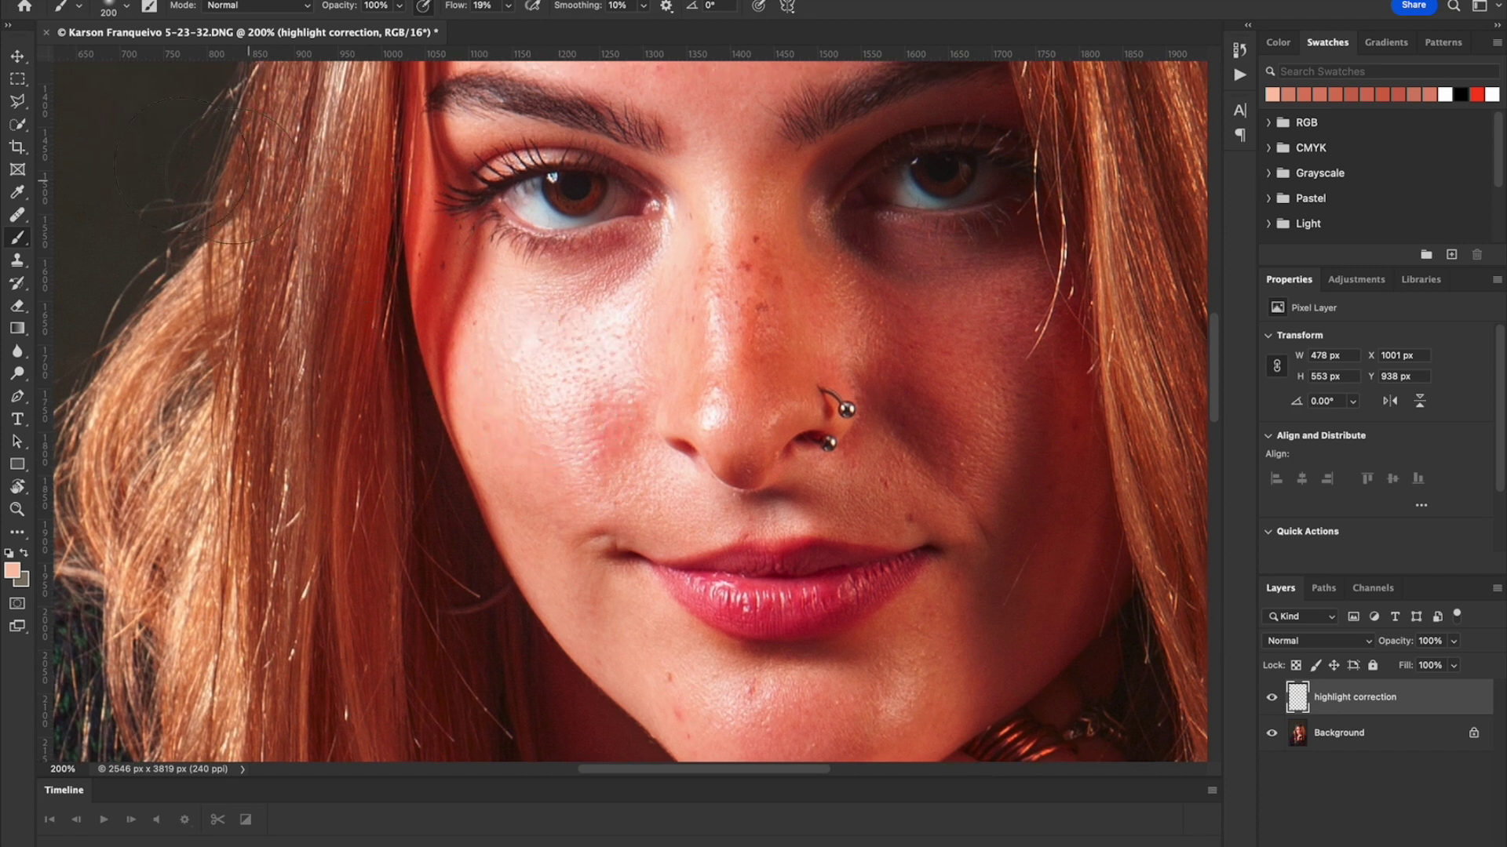
click(18, 193)
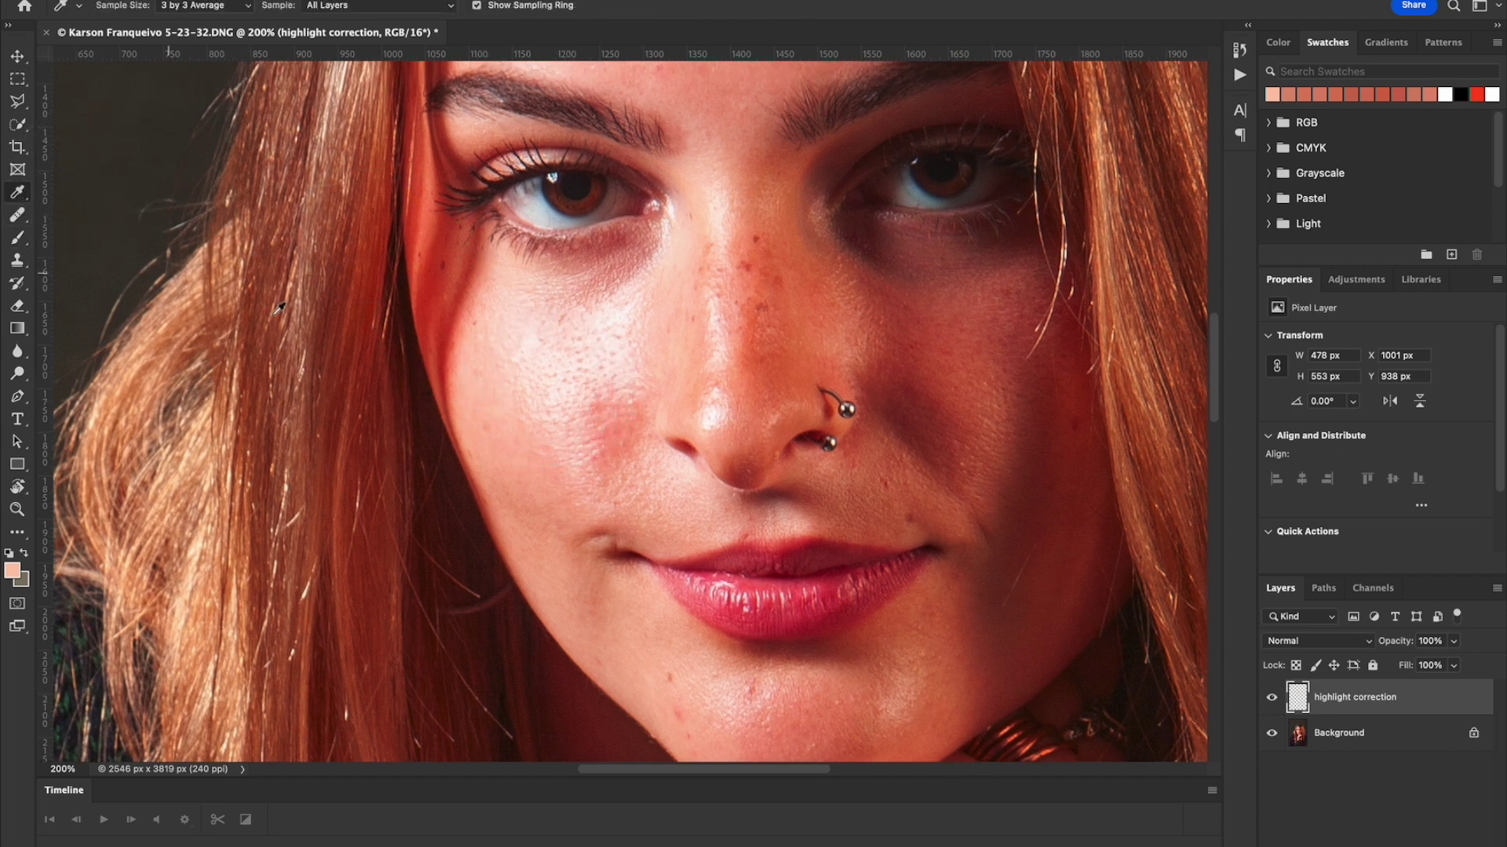
click(518, 405)
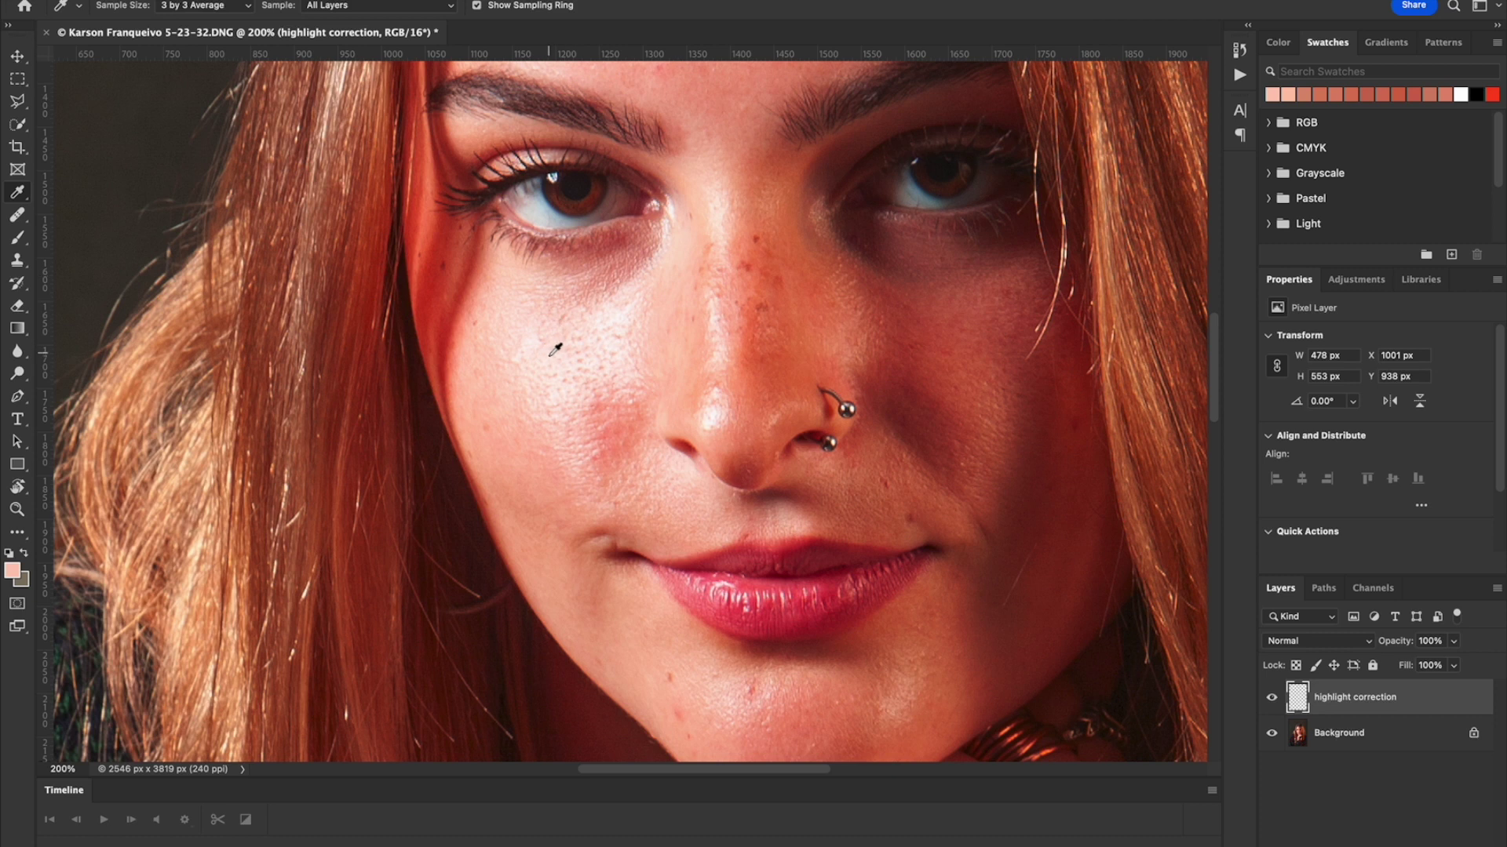
click(18, 240)
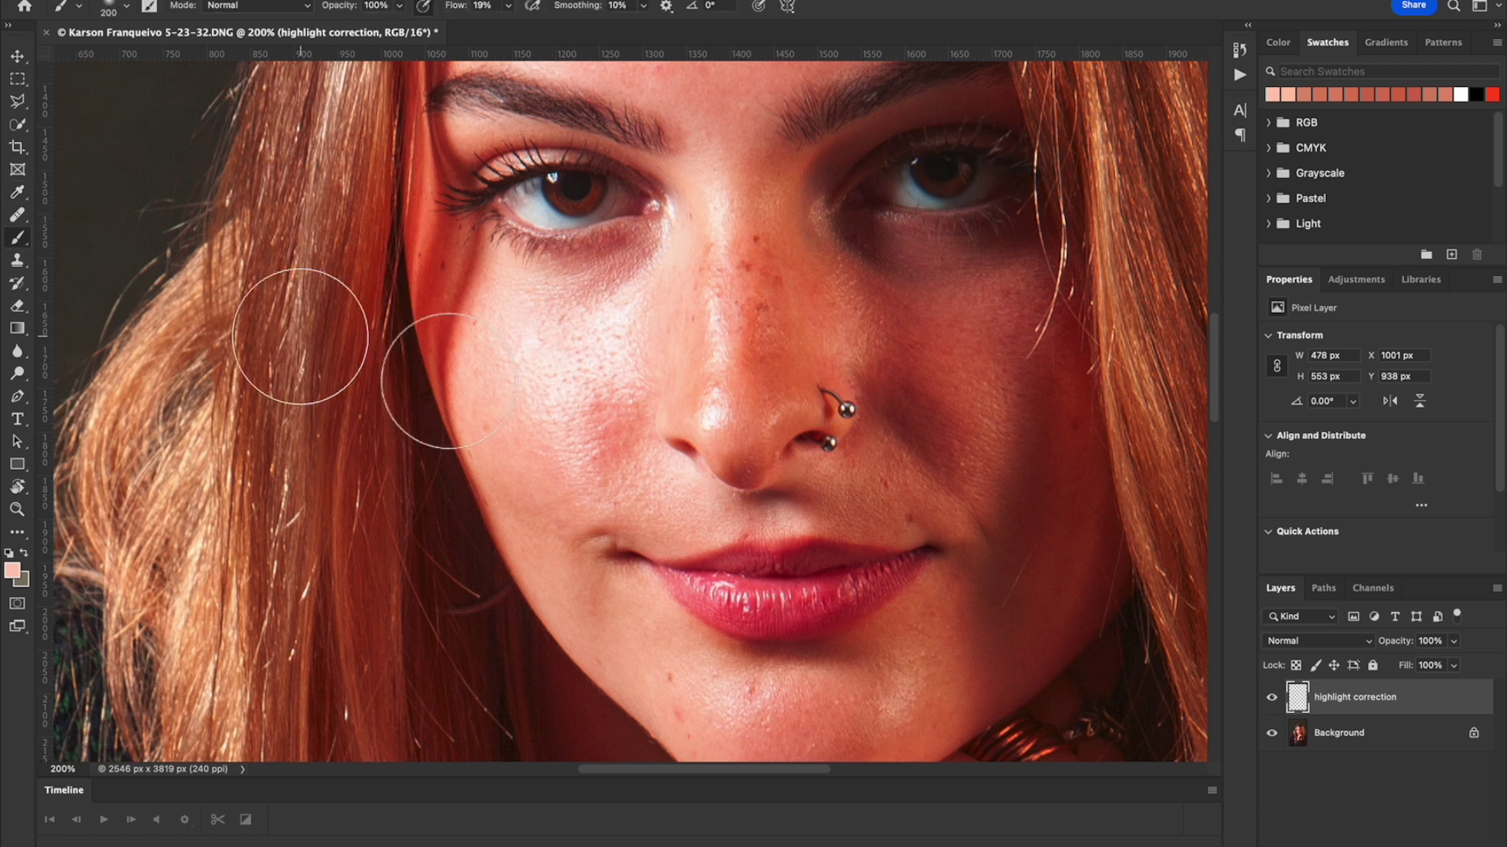
mouse_move(596, 414)
mouse_down()
mouse_move(604, 263)
mouse_move(580, 271)
mouse_move(534, 368)
mouse_move(580, 437)
mouse_up()
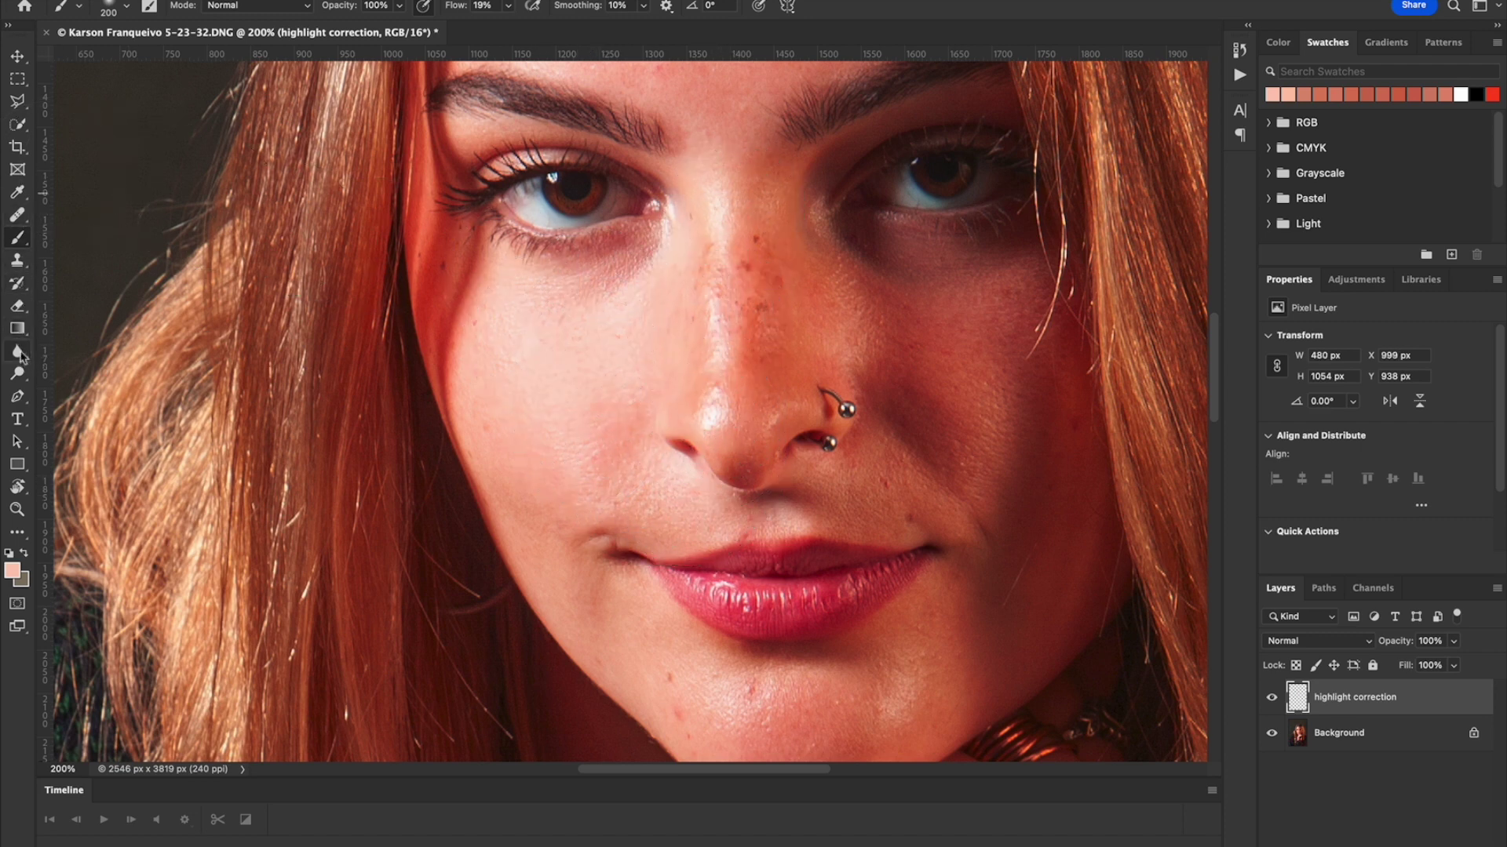
Sample skin tone near the nose bridge, shrink the brush to 100 px, and paint over the nose shine
click(18, 194)
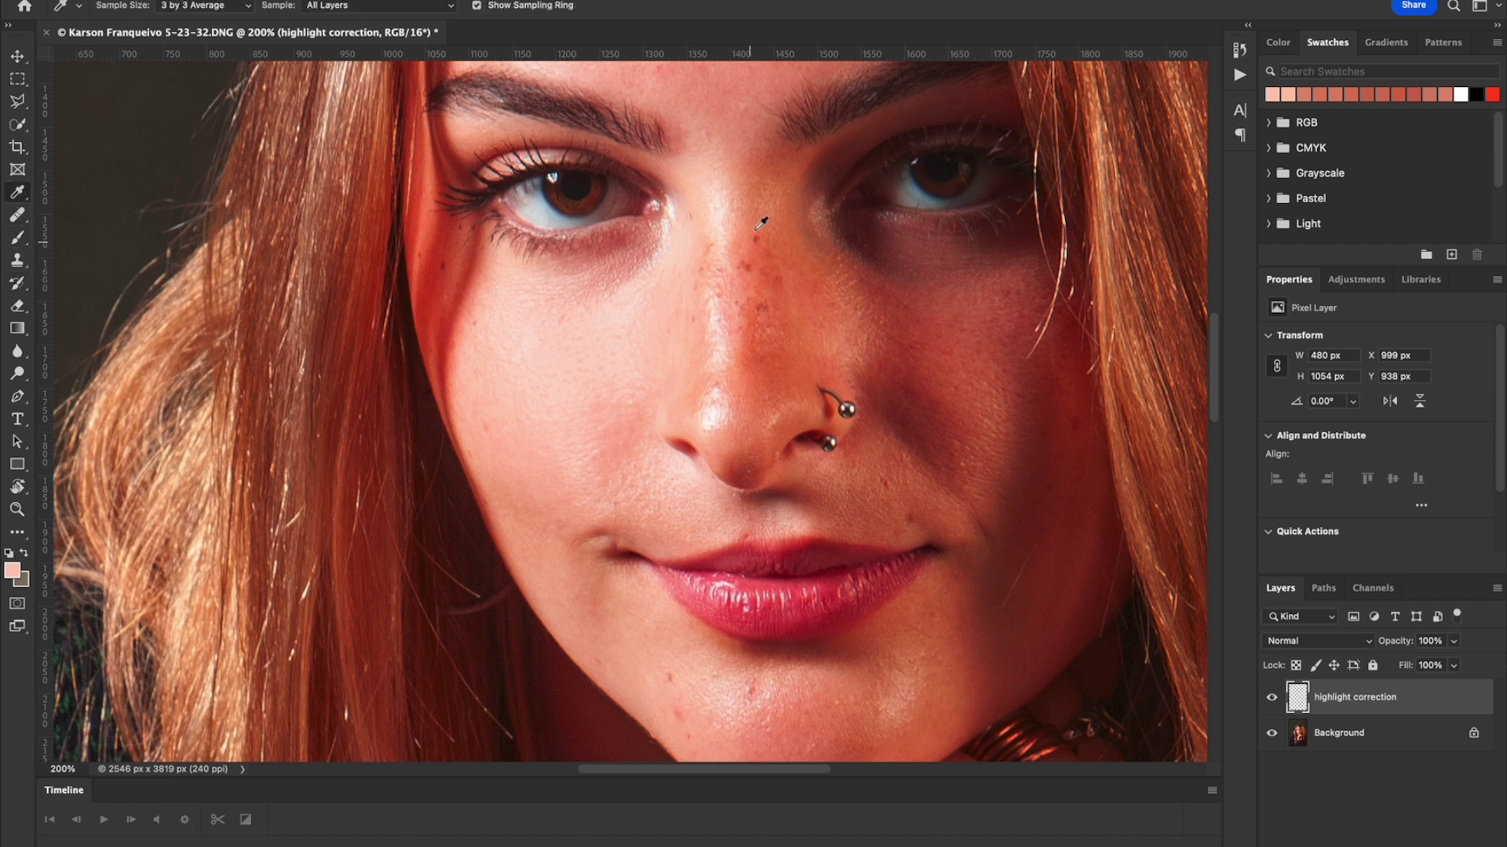
click(701, 201)
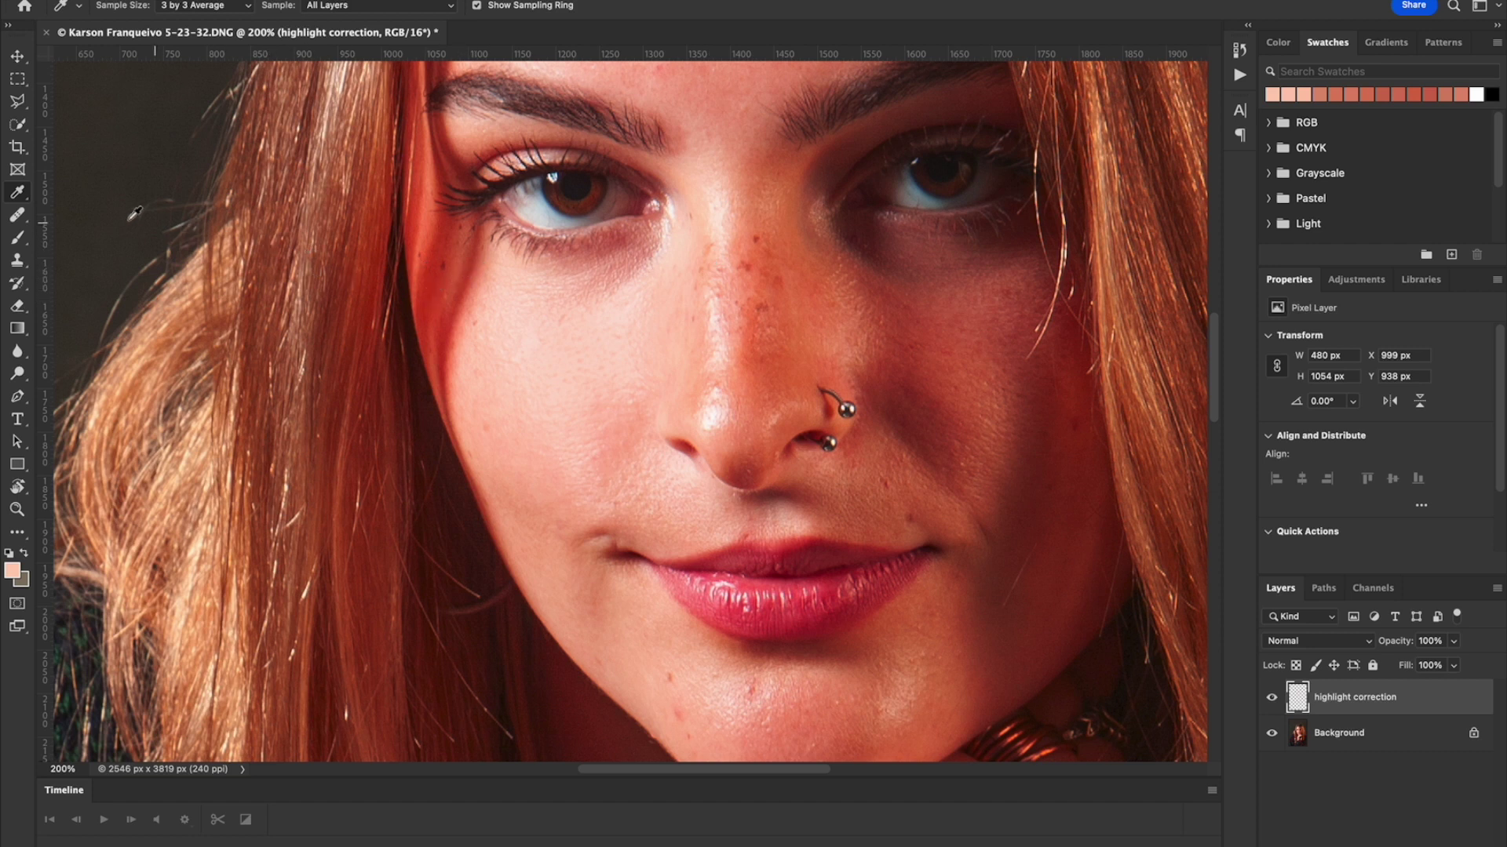
click(17, 240)
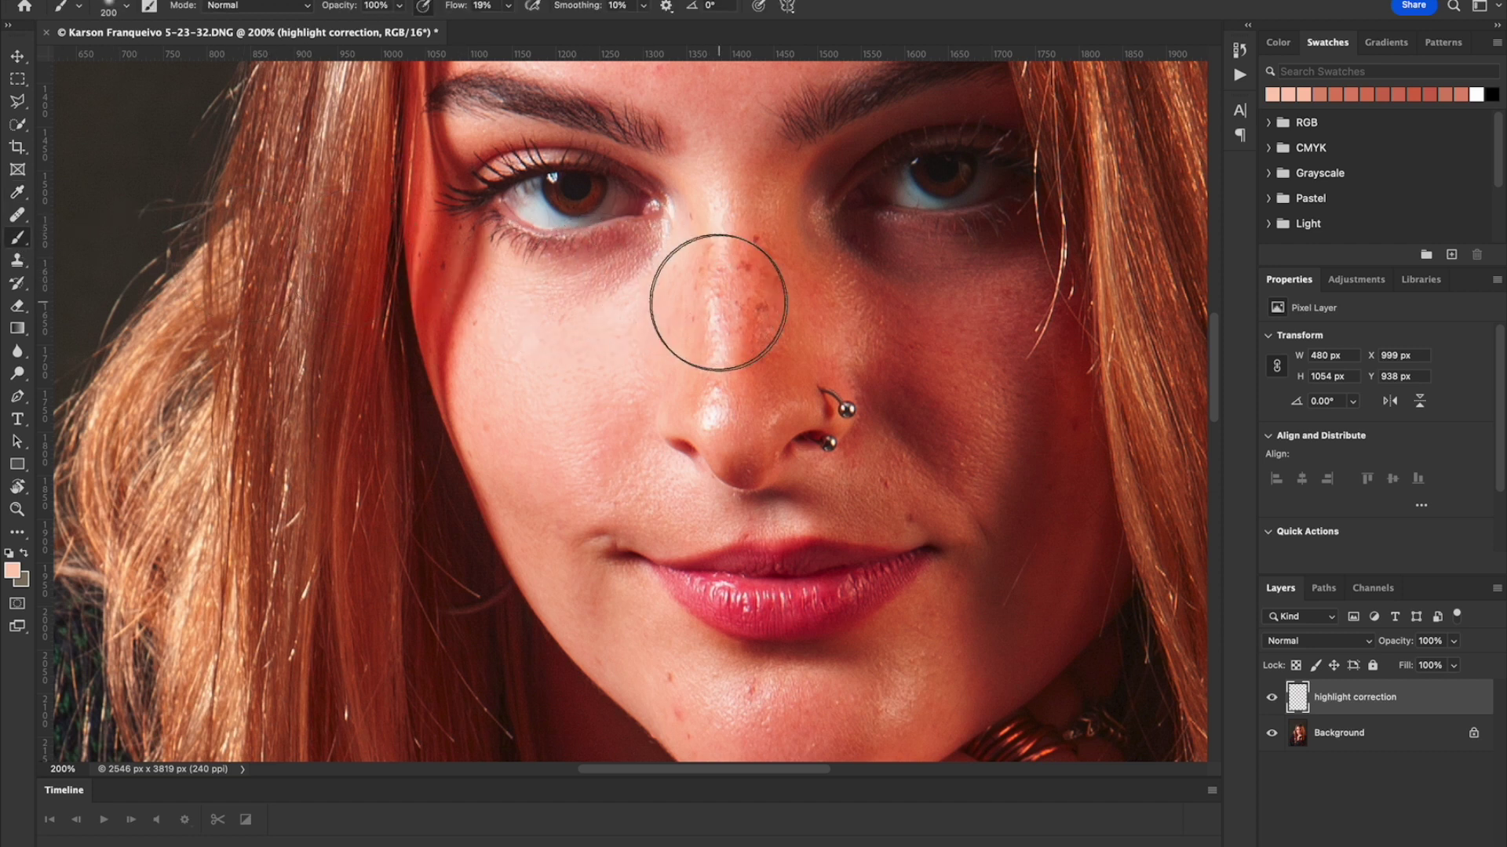
key(bracketleft)
key(bracketleft)
key(bracketleft)
key(bracketleft)
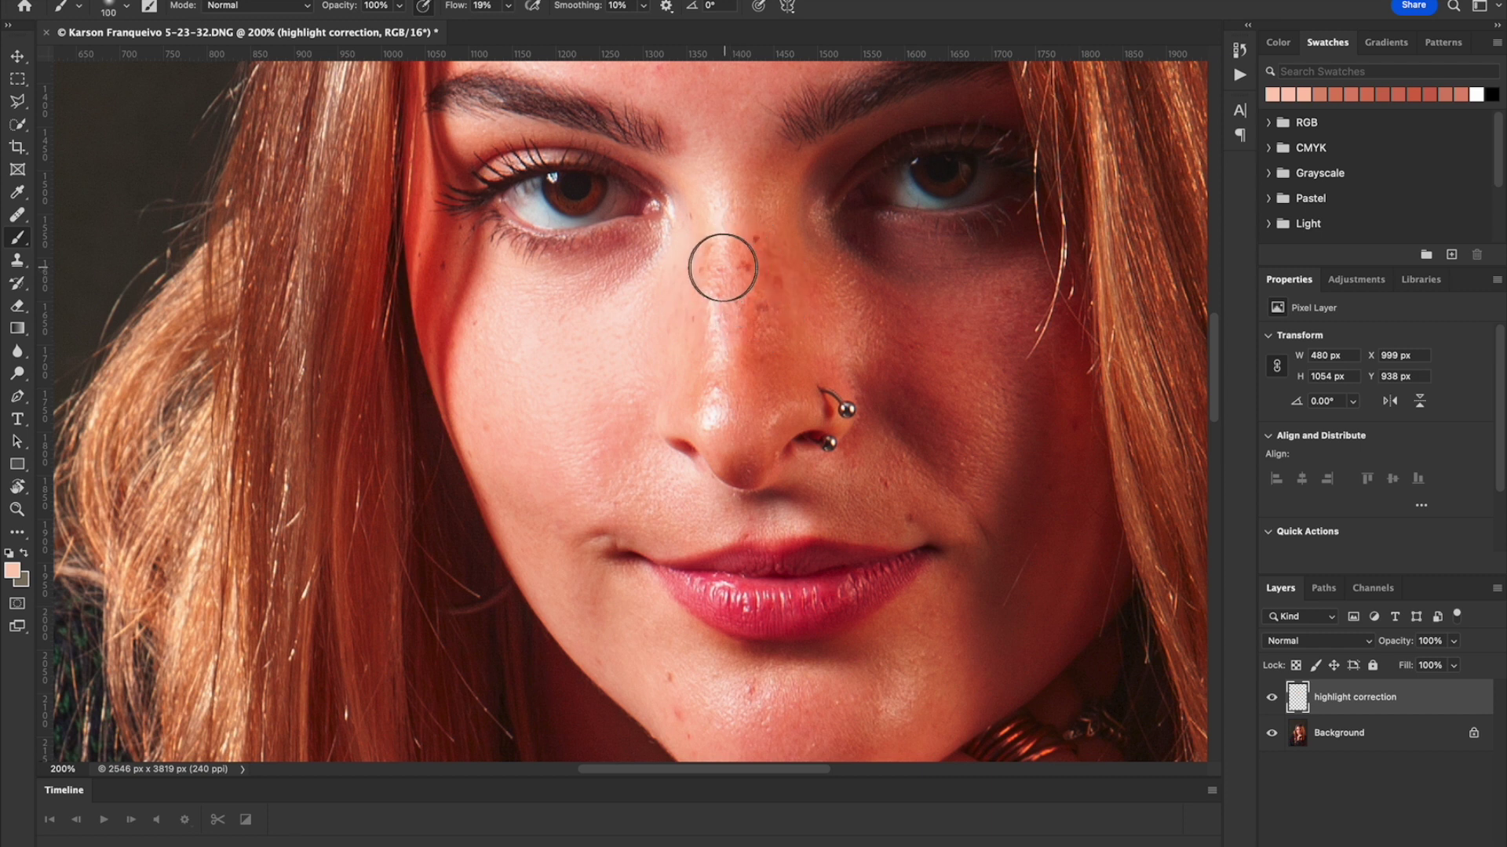
mouse_move(718, 270)
mouse_down()
mouse_move(703, 279)
mouse_move(733, 215)
mouse_move(716, 225)
mouse_move(737, 212)
mouse_move(707, 421)
mouse_move(737, 152)
mouse_move(798, 521)
mouse_up()
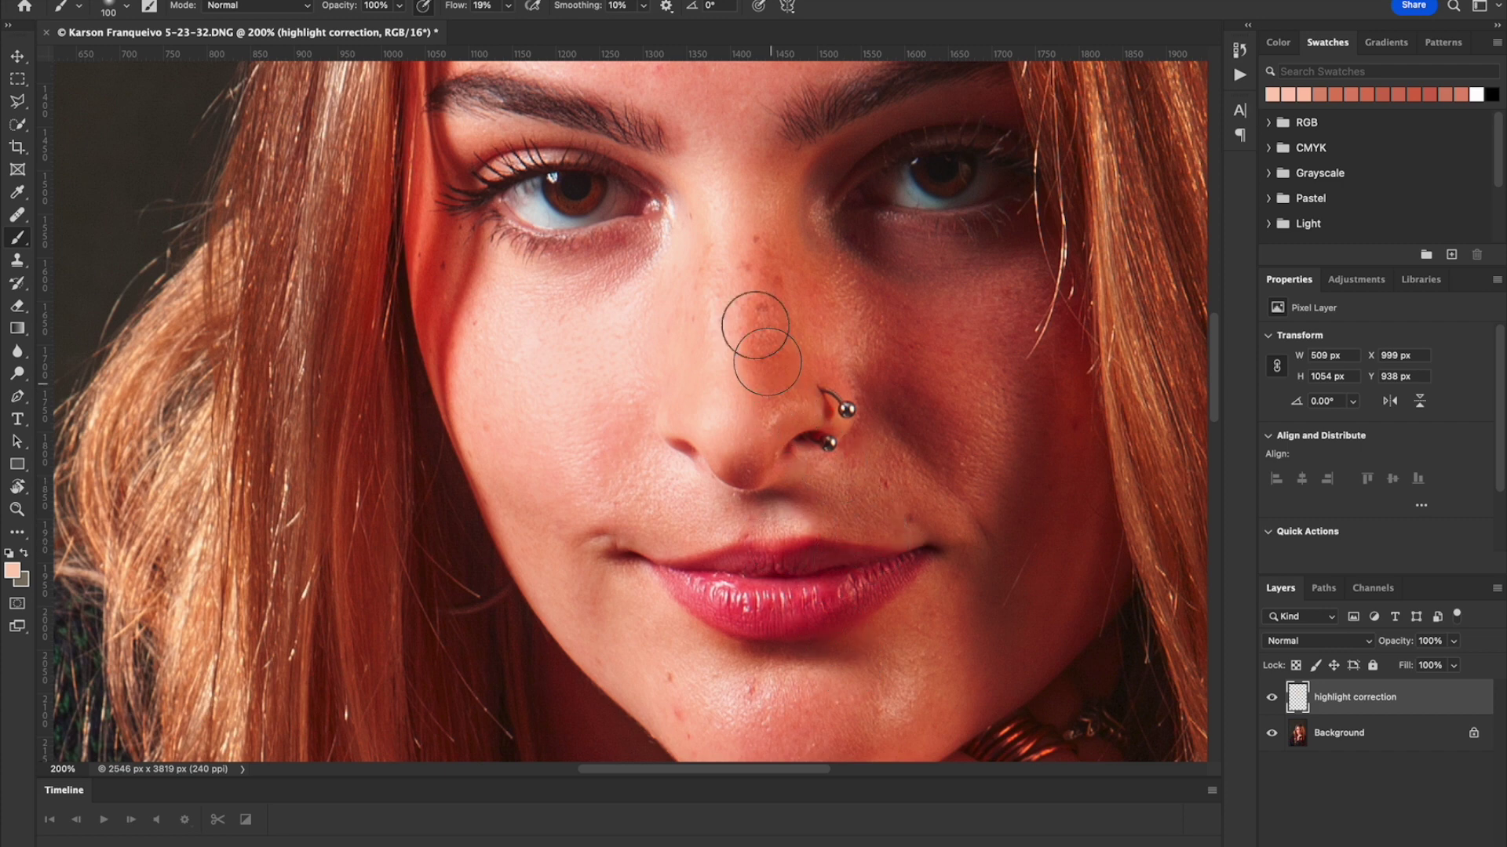
key(space)
drag(762, 283, 690, 454)
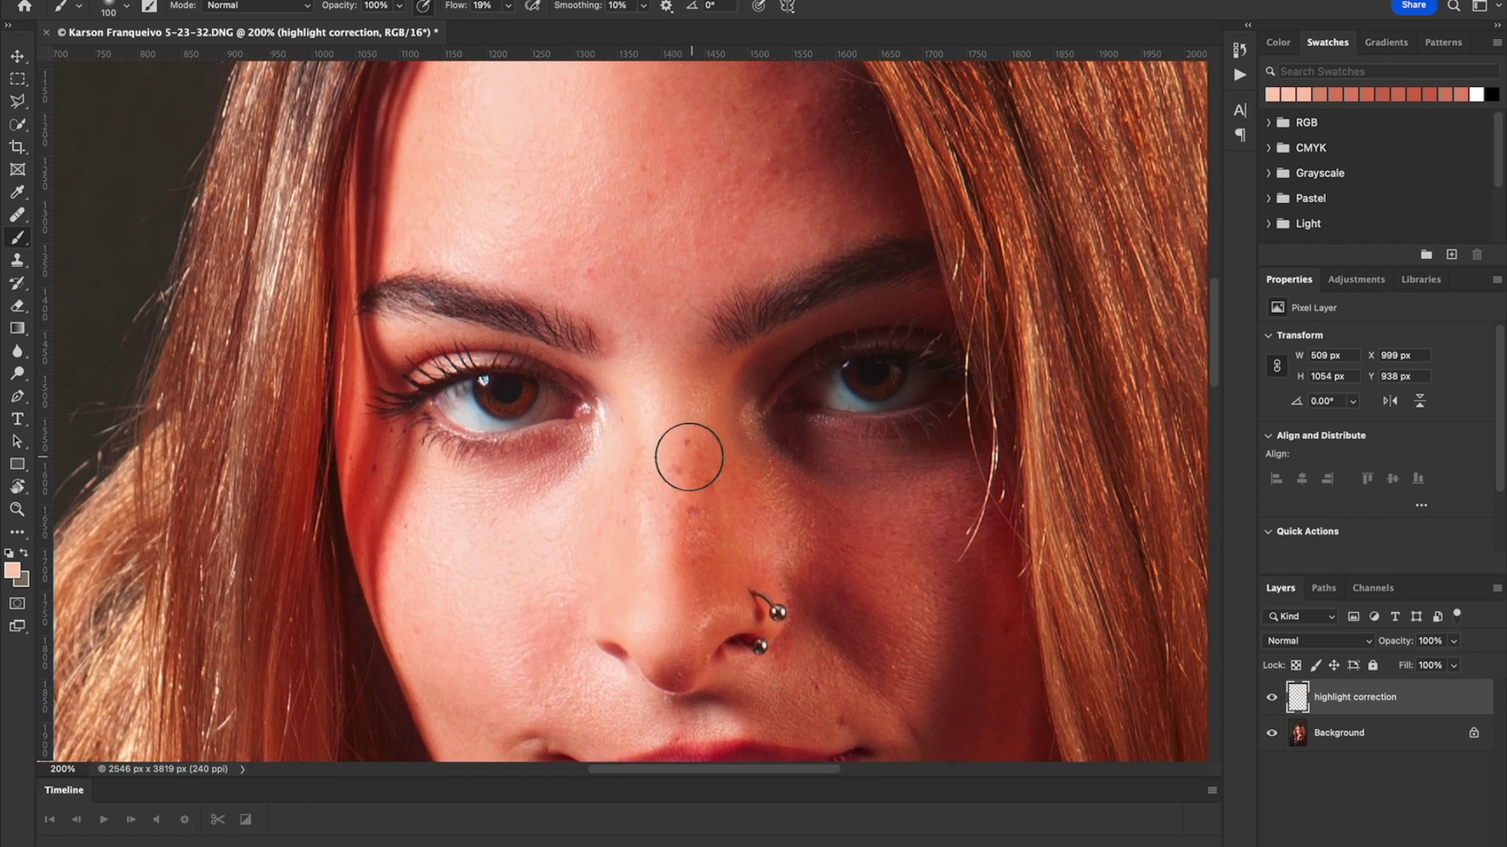
Zoom out to 100% and toggle the highlight correction layer off and on twice to compare
alt+click(697, 453)
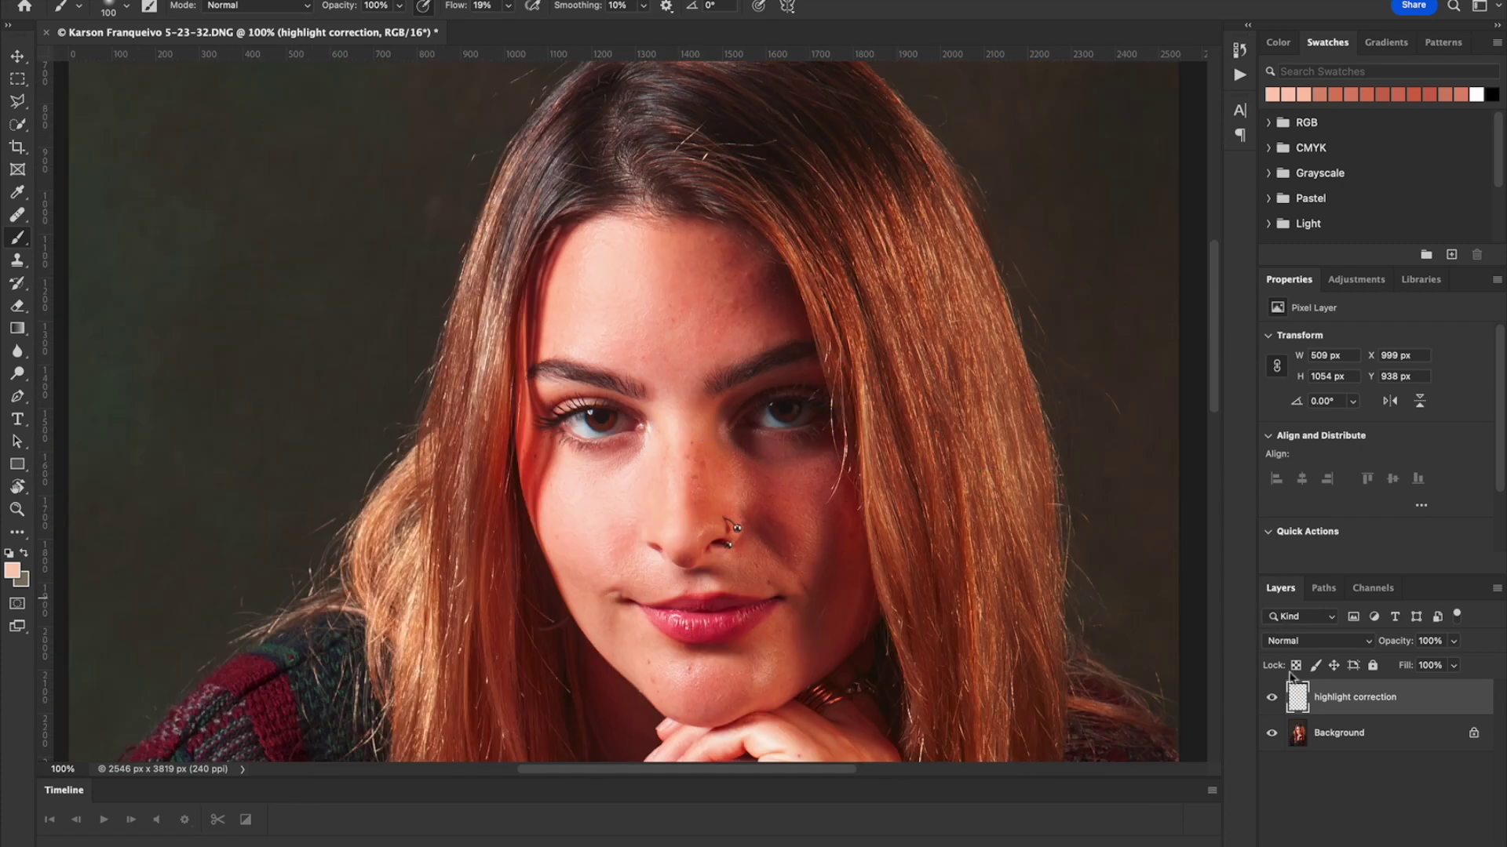
click(1272, 697)
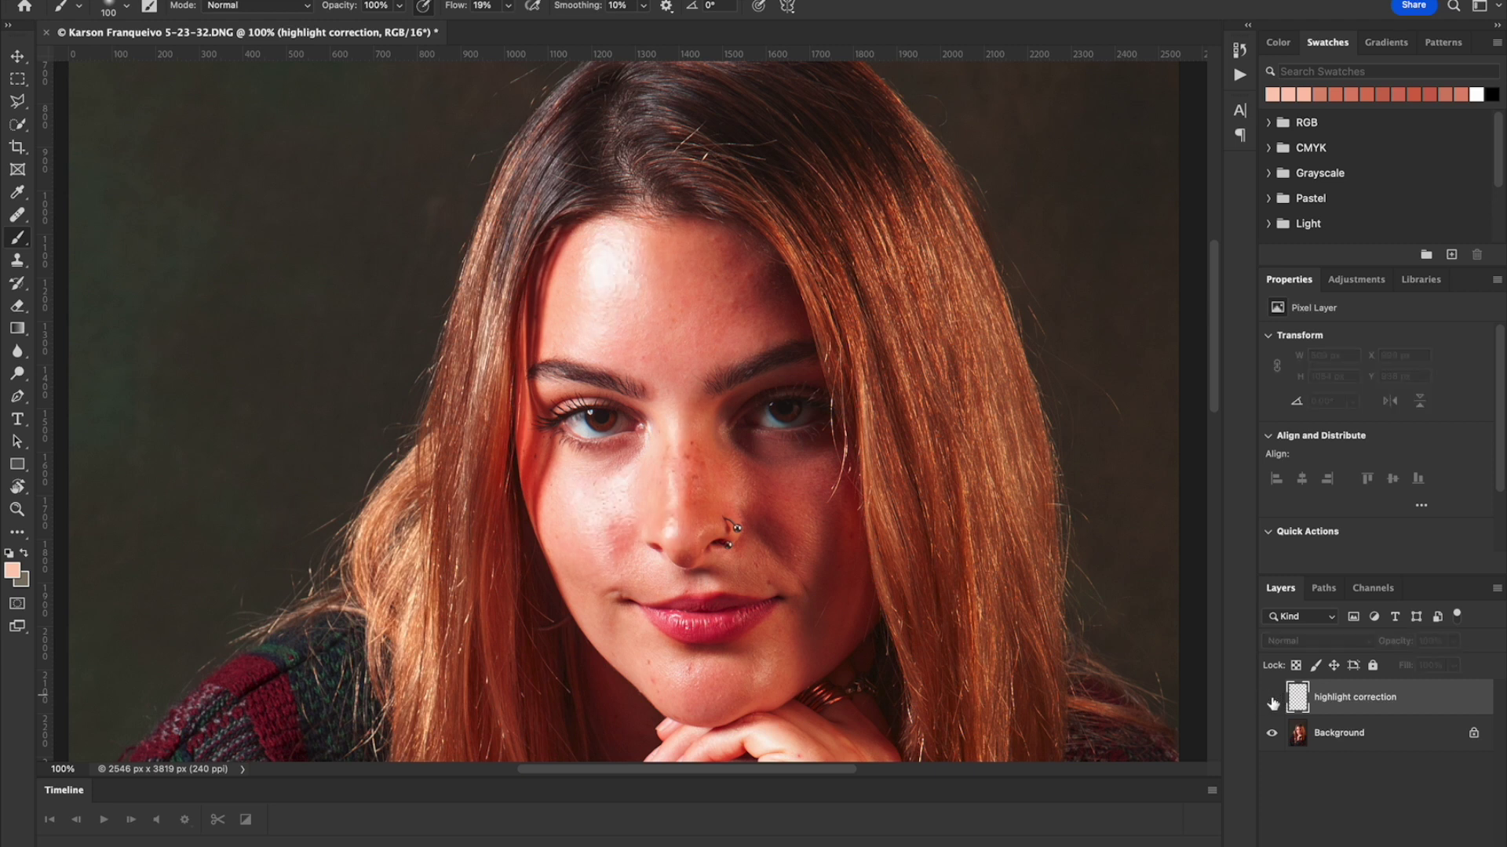
click(1272, 698)
click(1272, 697)
click(1272, 698)
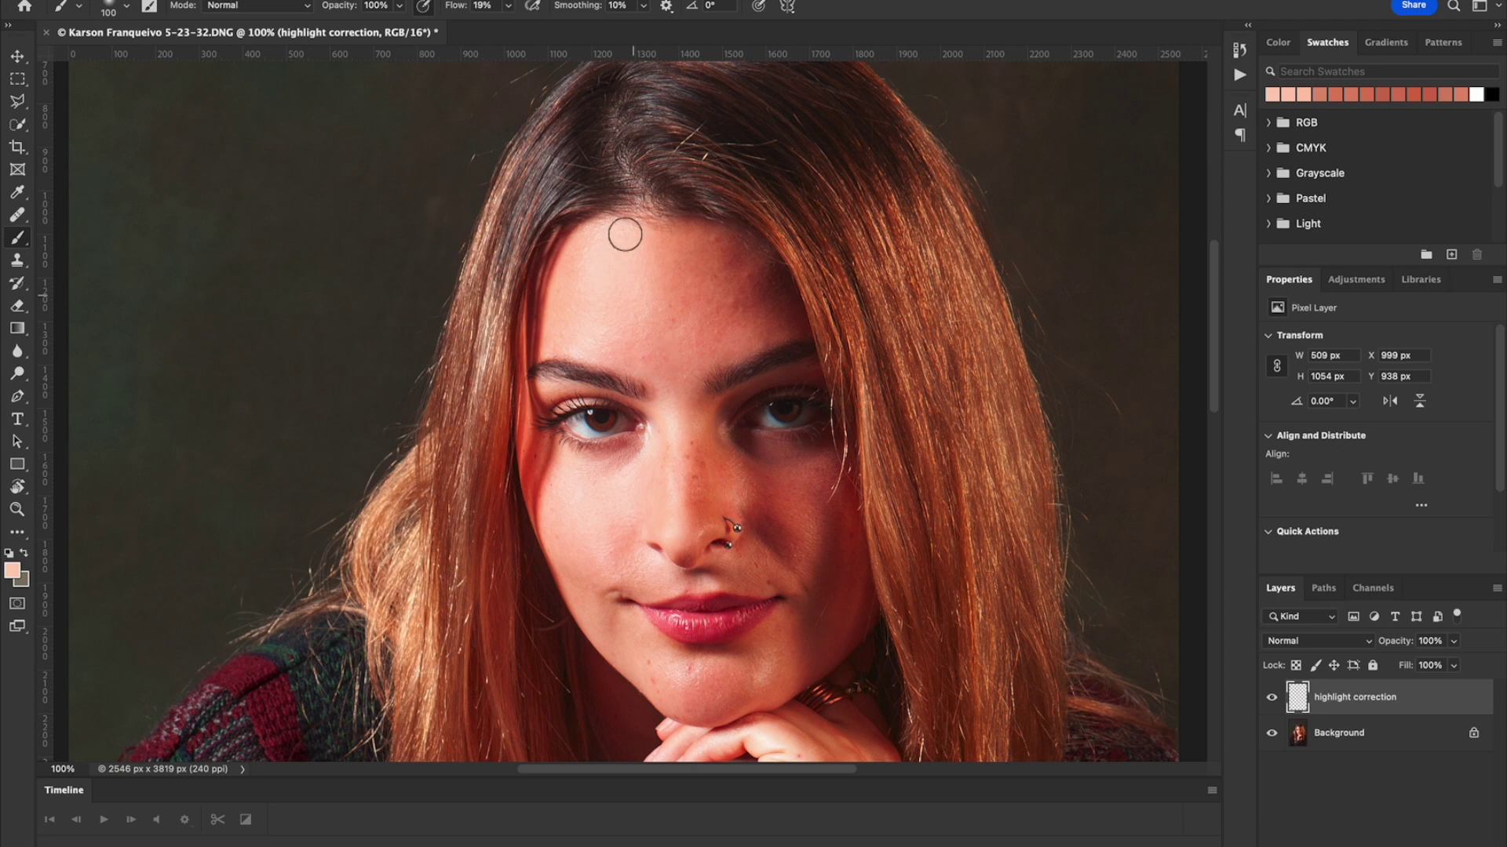